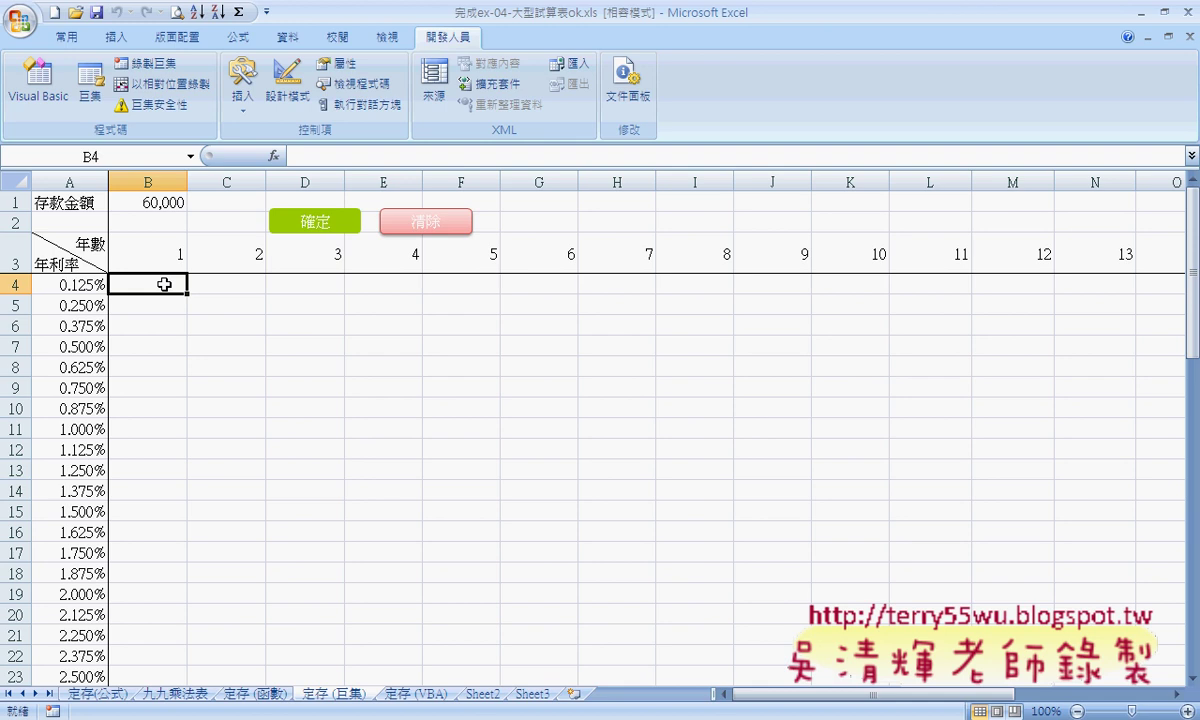
- Select D5, check the 錄製巨集 macro-code slide in PowerPoint, and return to the Excel worksheet
left_click(310, 300)
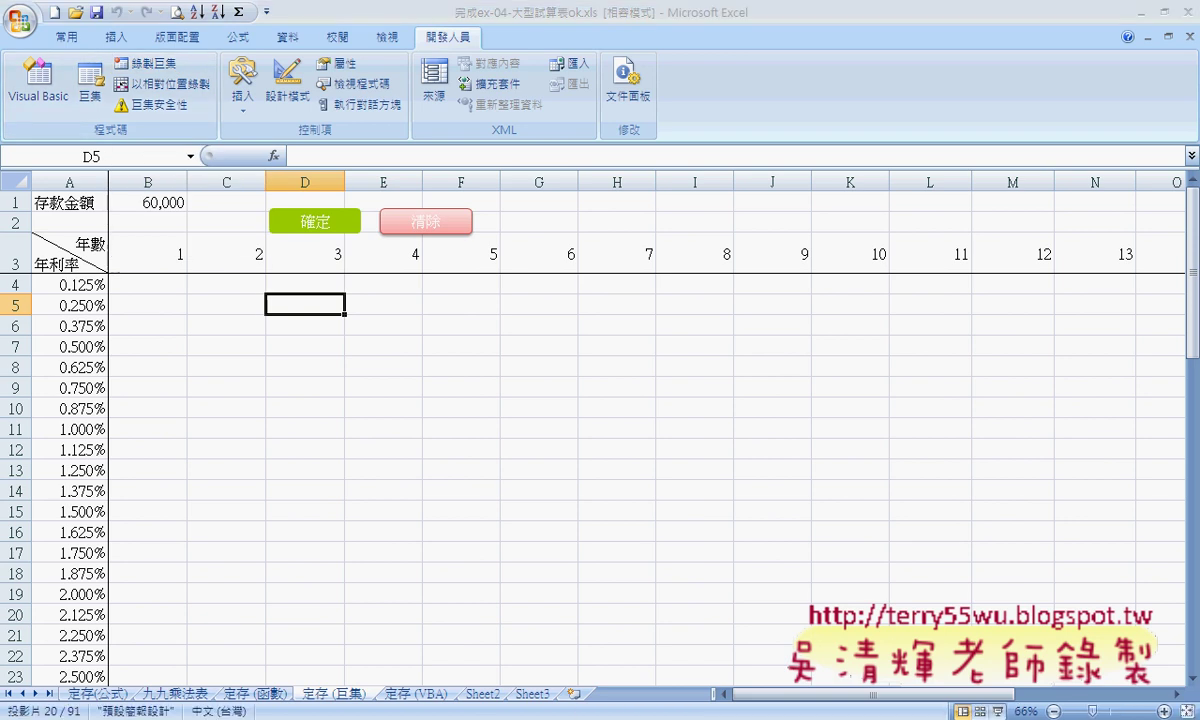
key("alt+Tab")
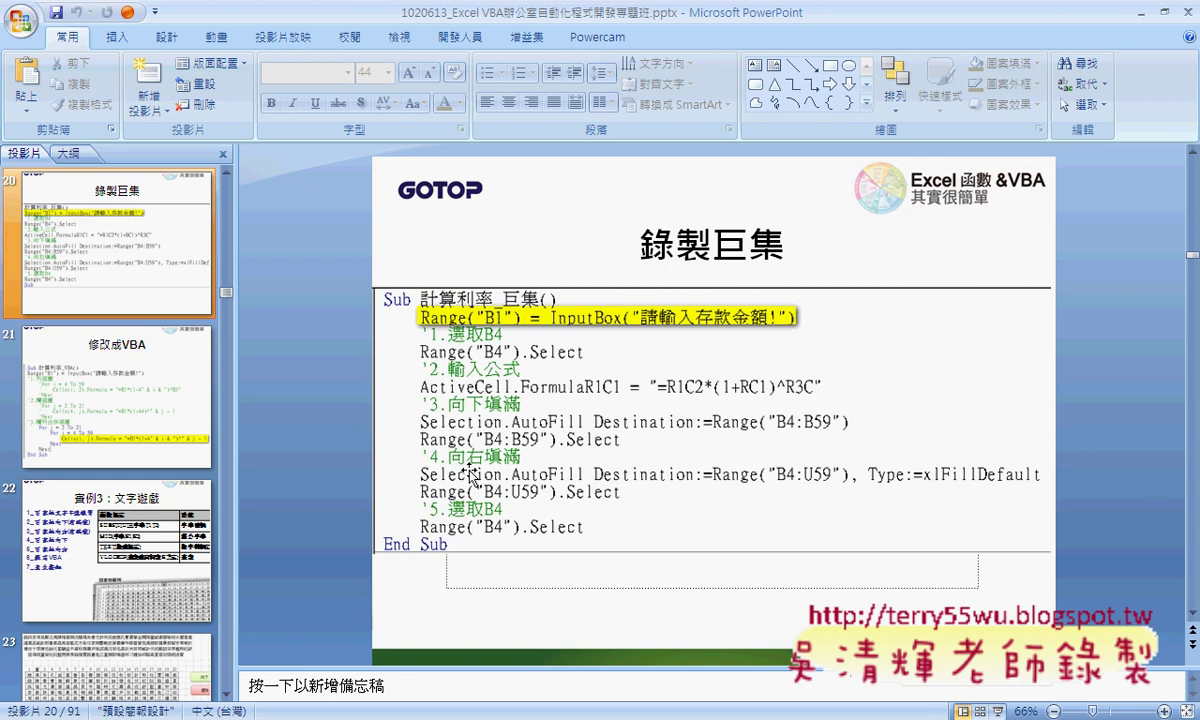
key("alt+Tab")
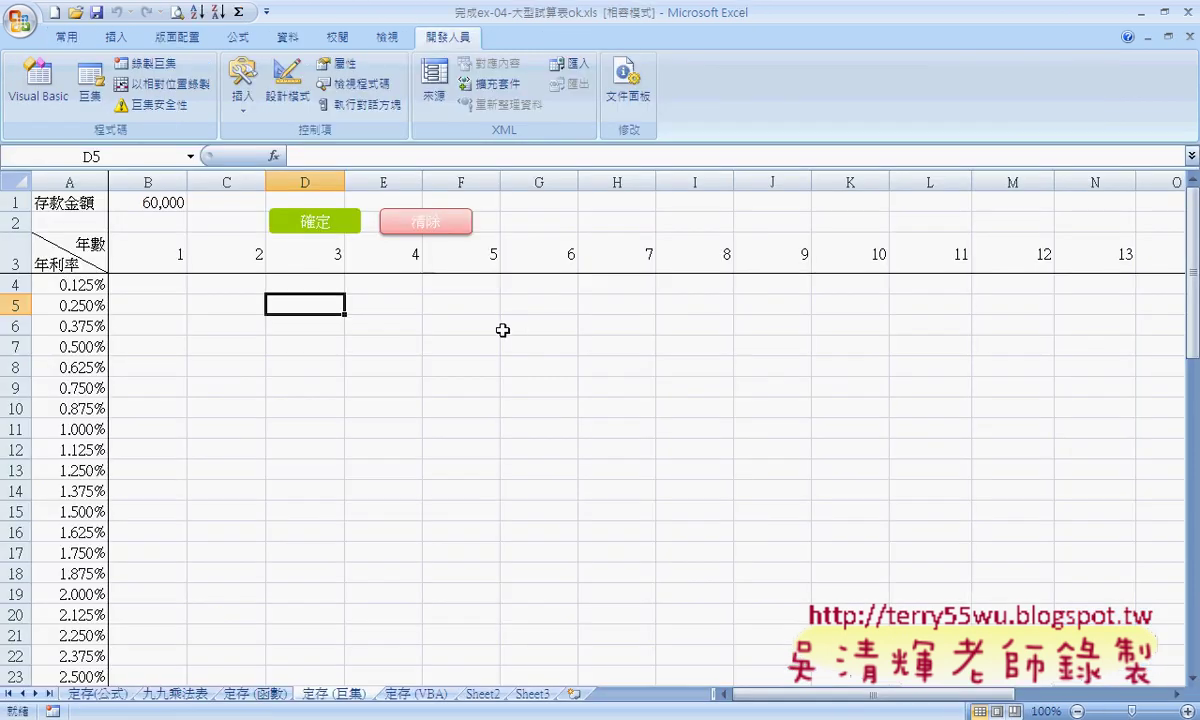
- Start recording a new macro named Macro3 and select cell B4
left_click(147, 62)
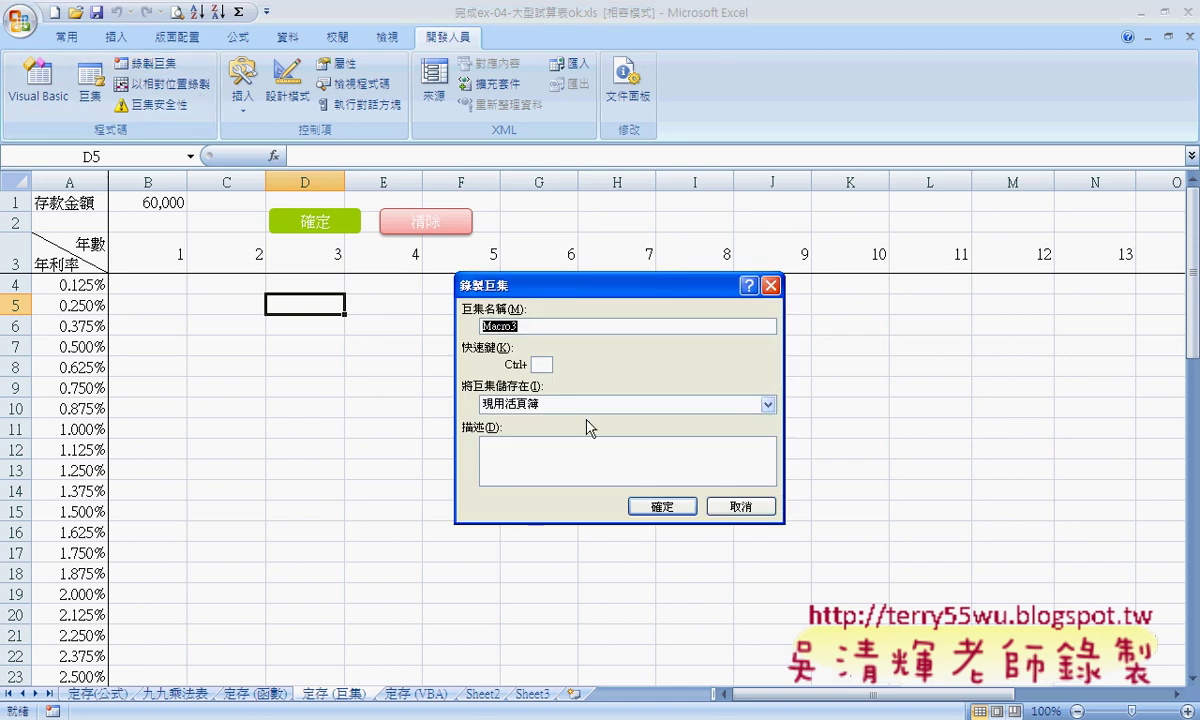
left_click(673, 508)
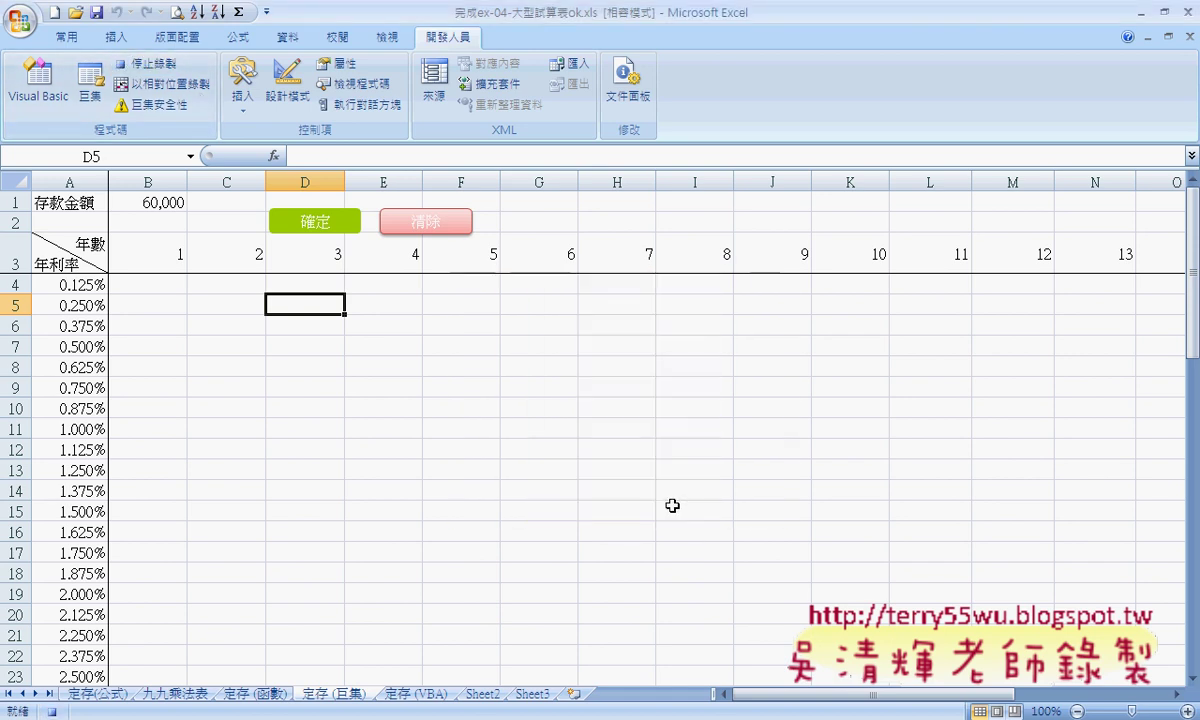
left_click(165, 285)
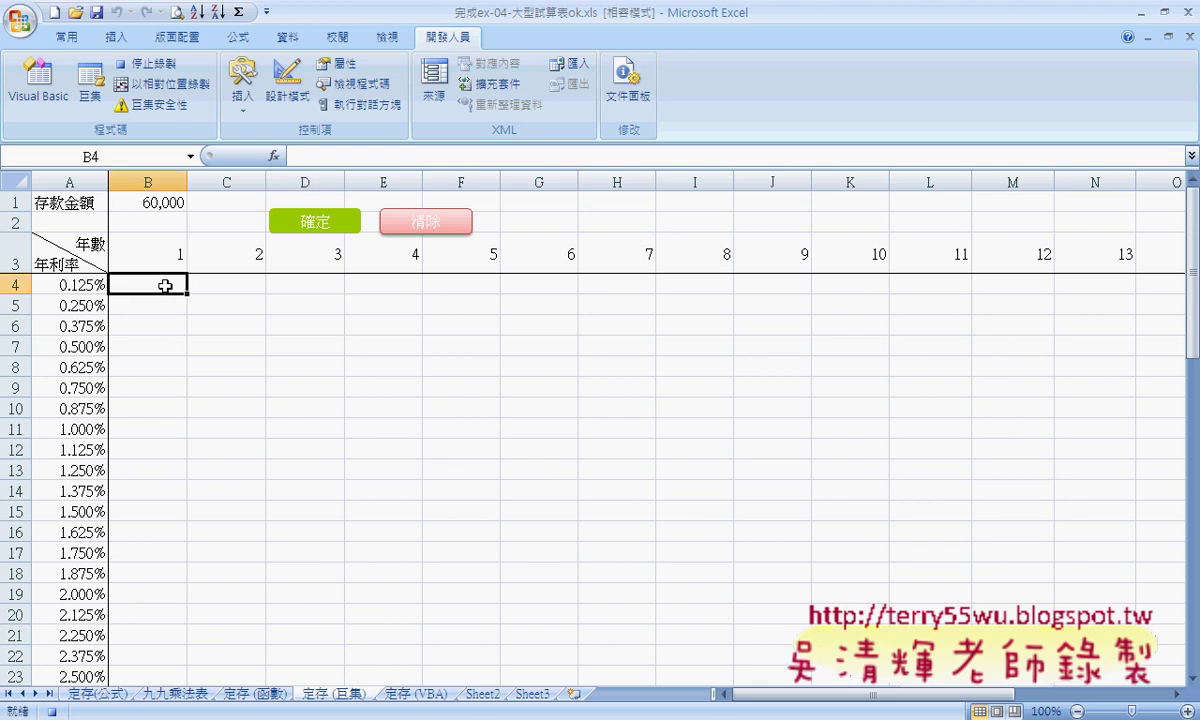
- Enter the interest formula =B1*(1+A4)^B3 in B4
left_click(307, 161)
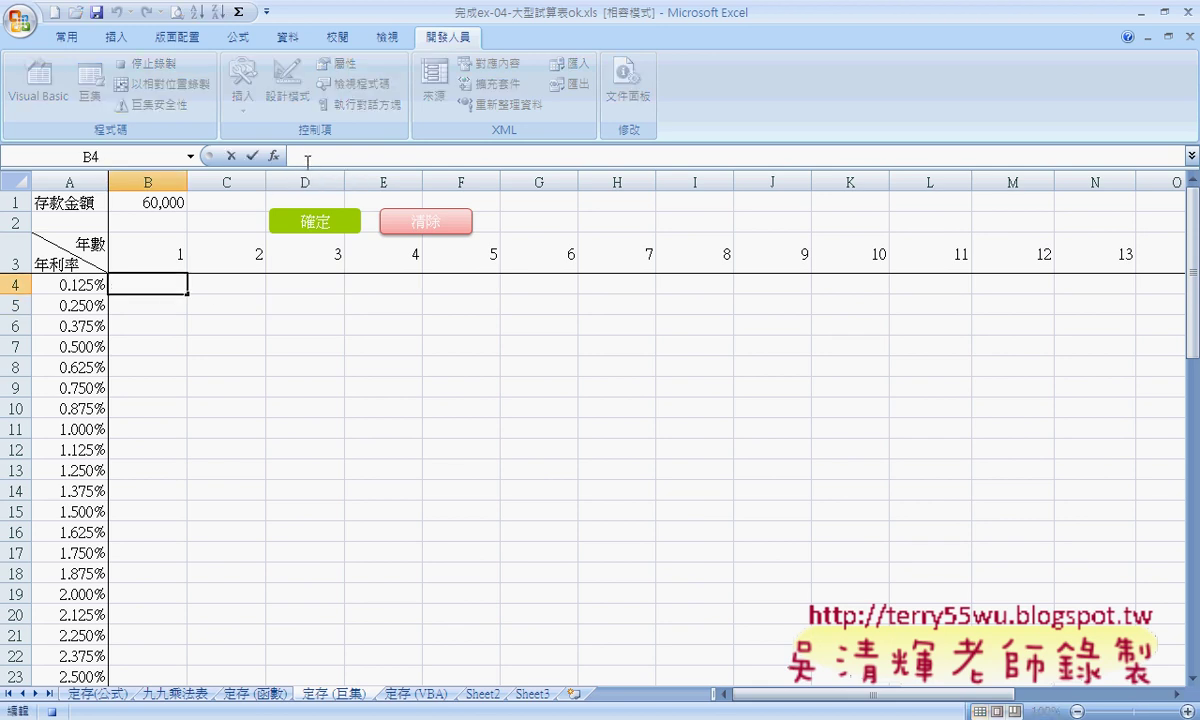
type("=")
left_click(152, 203)
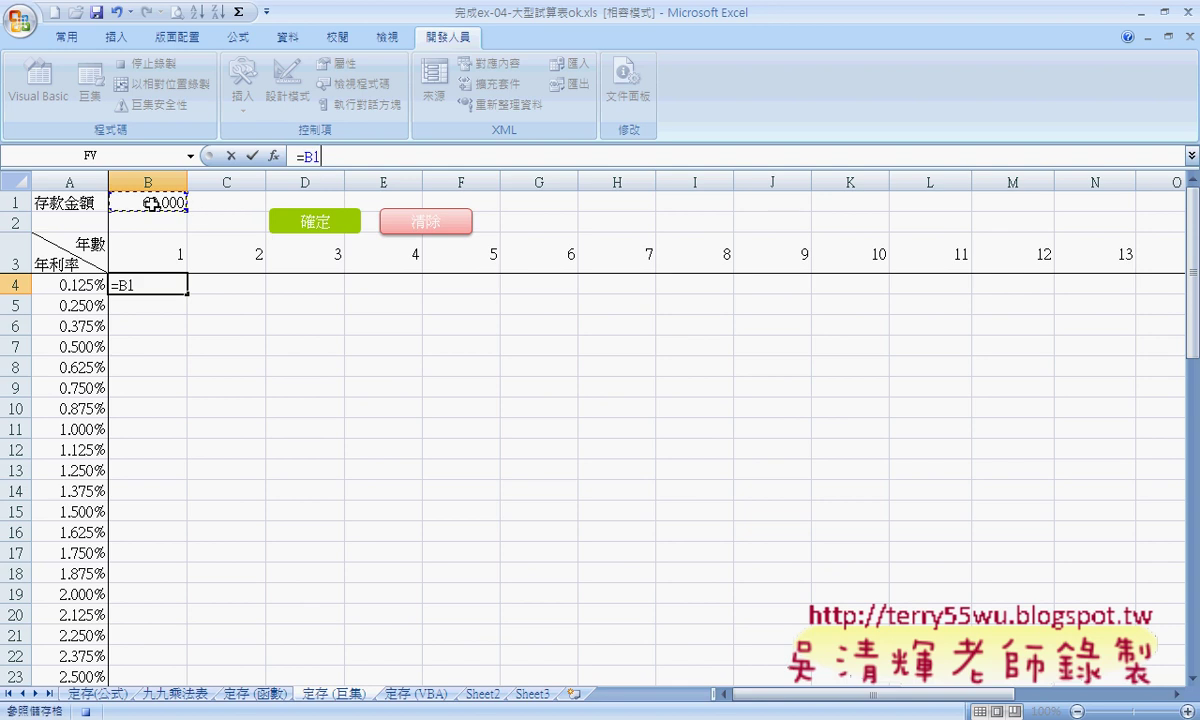
key("Left")
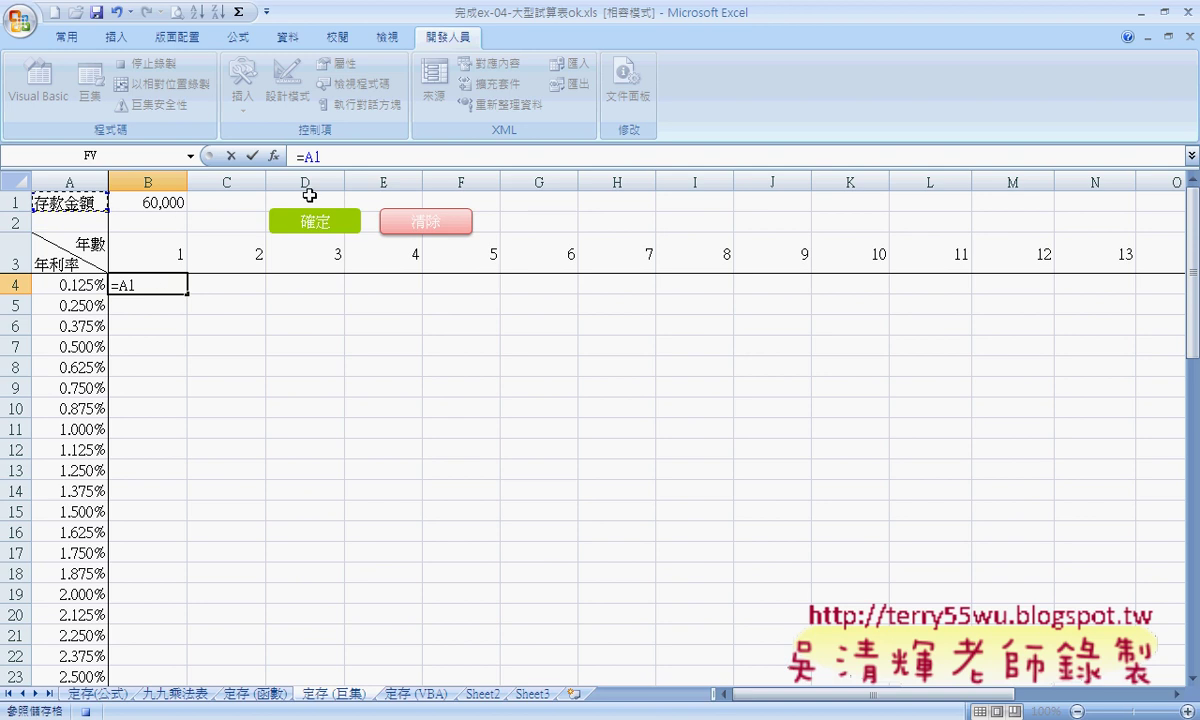
left_click(148, 200)
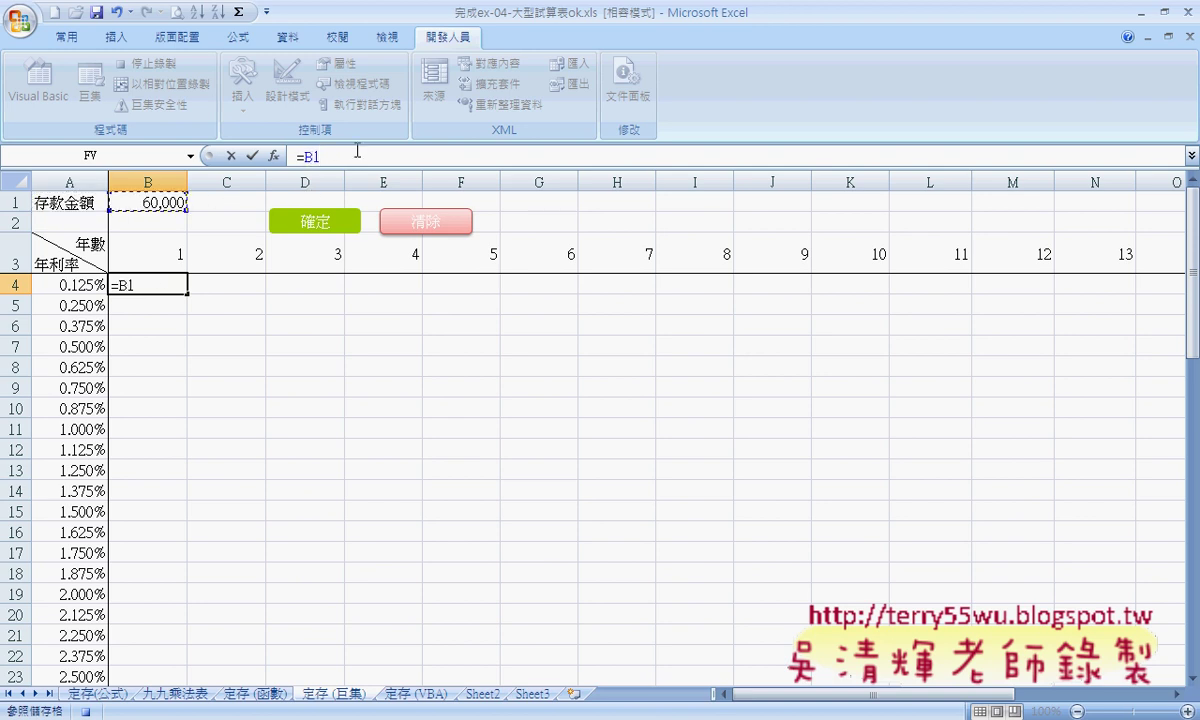
type("*")
type("(1+")
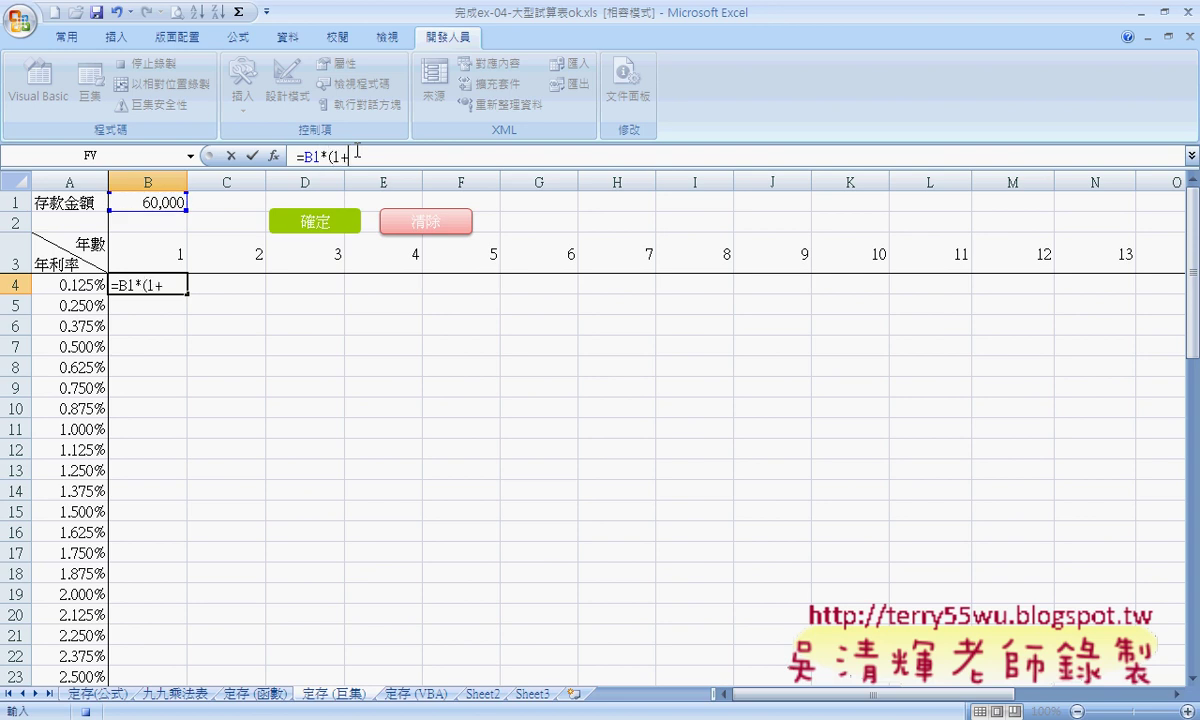
left_click(87, 285)
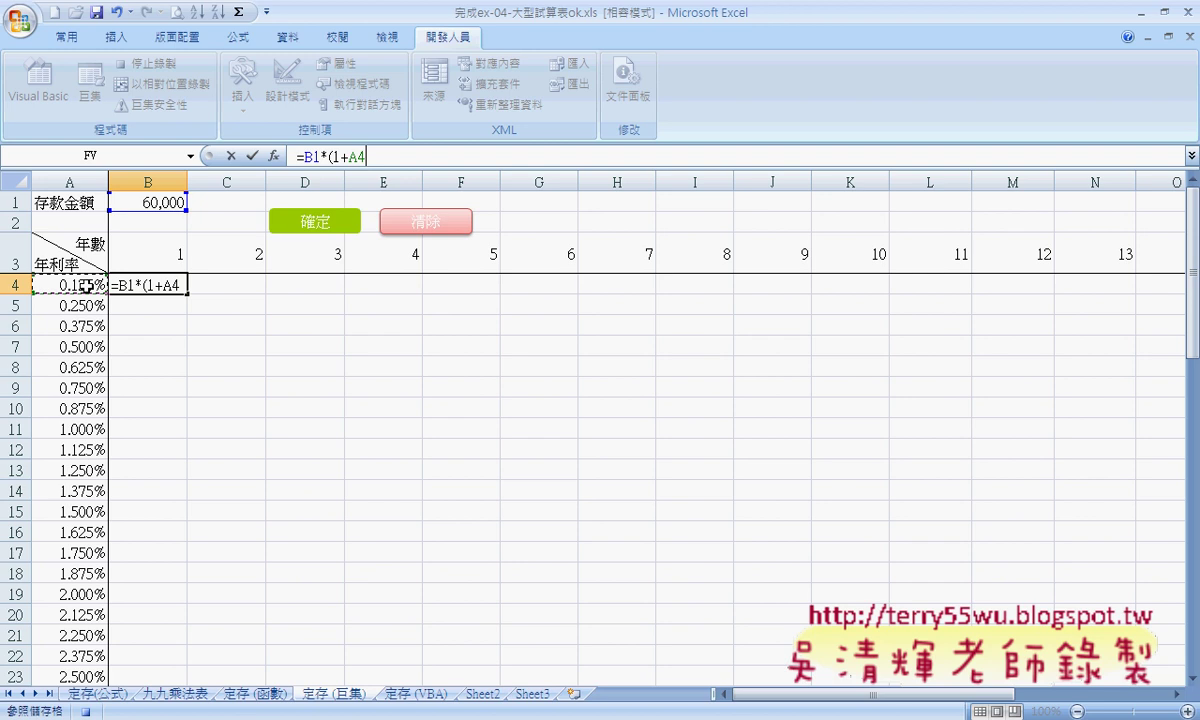
type(")")
type("^")
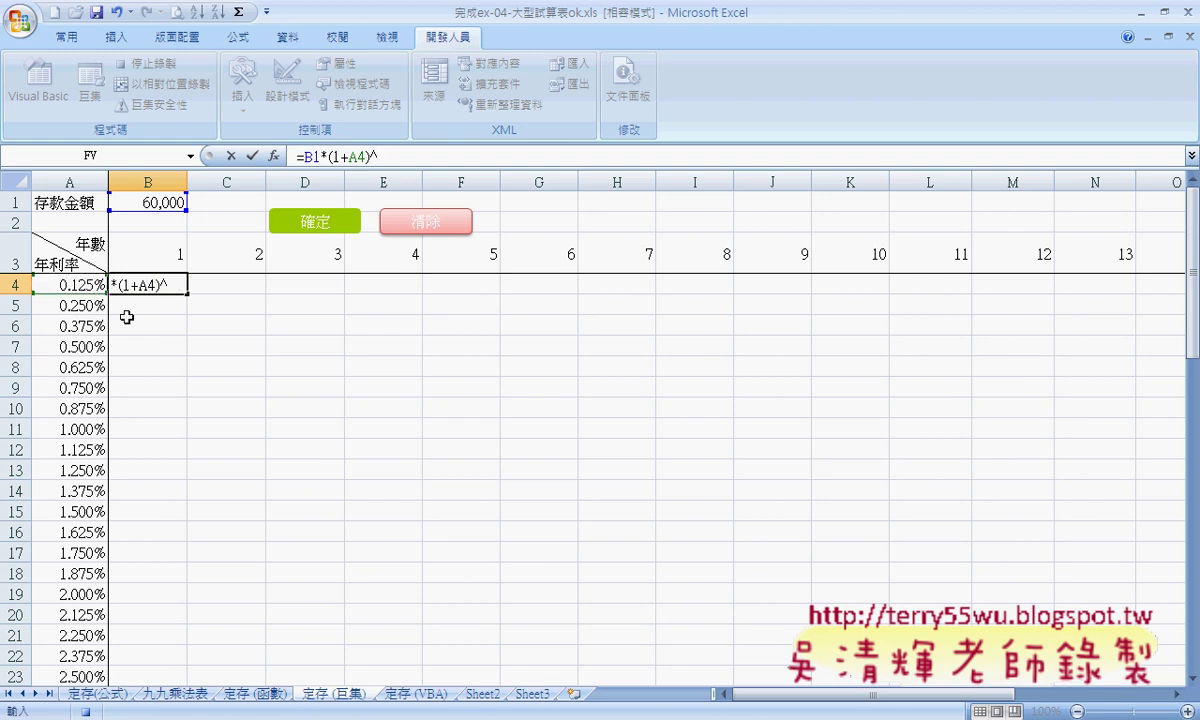
left_click(175, 259)
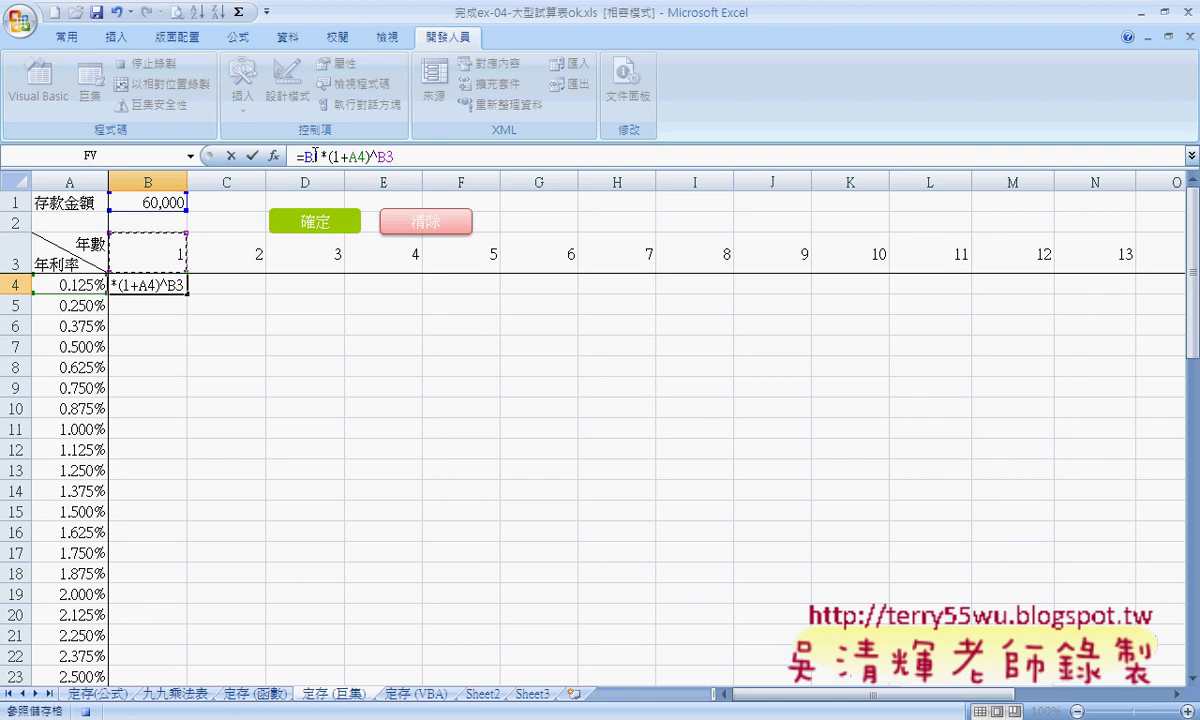
- Make the references absolute as =$B$1*(1+$A4)^B$3 and commit it, giving 60,075
left_click(357, 157)
key("Home")
key("F4")
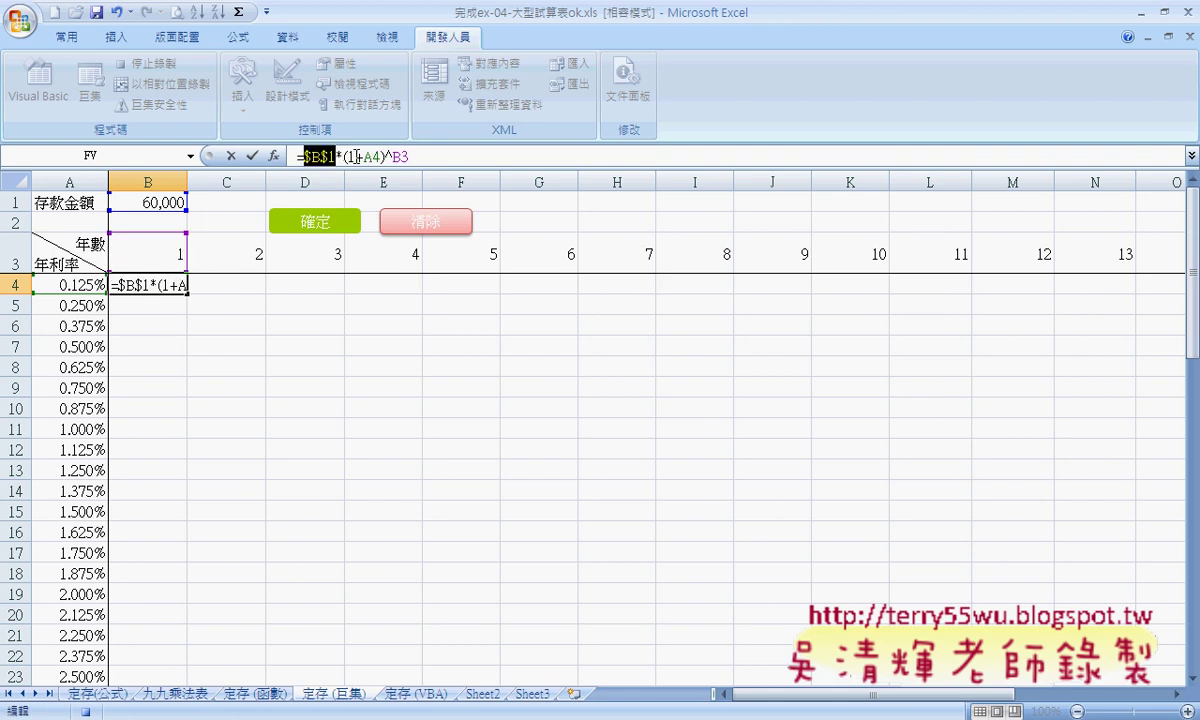
left_click(343, 157)
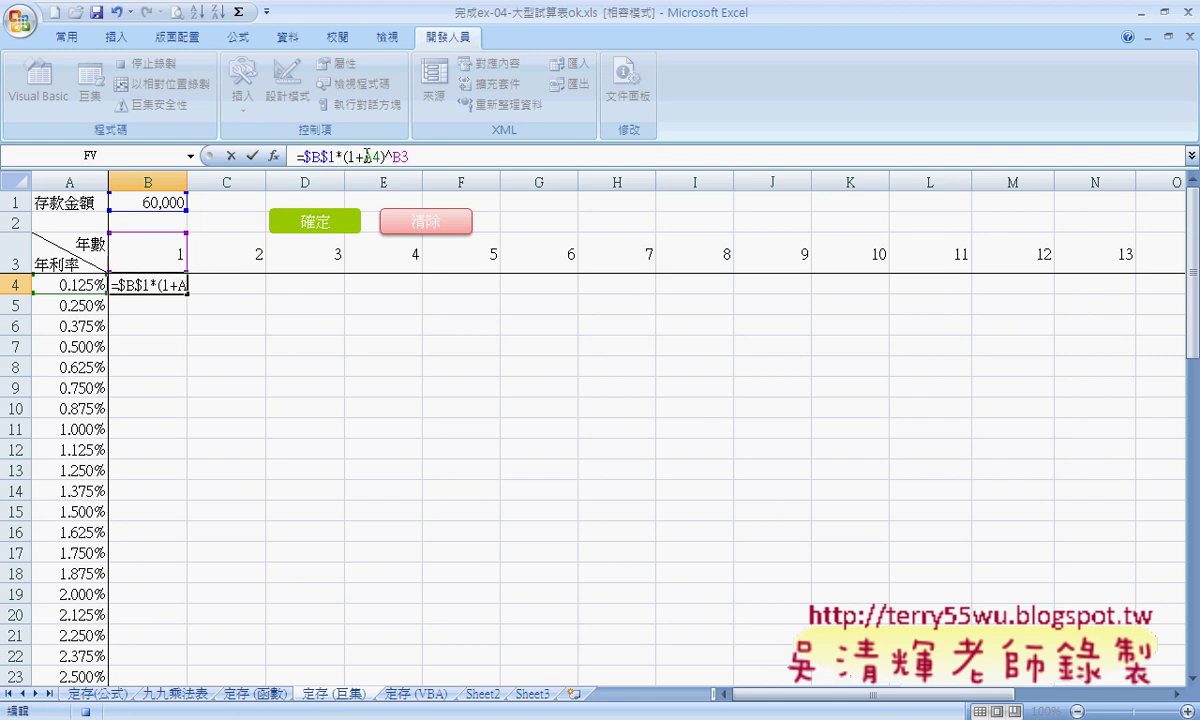
type("$")
left_click(412, 156)
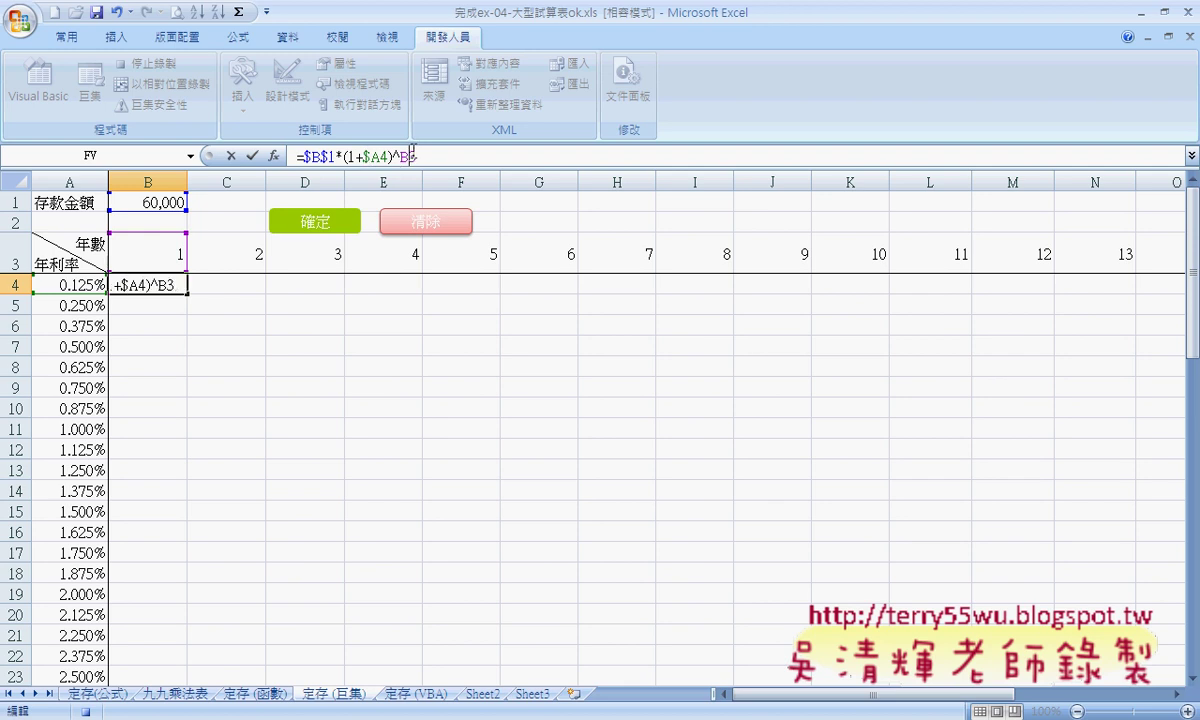
type("$")
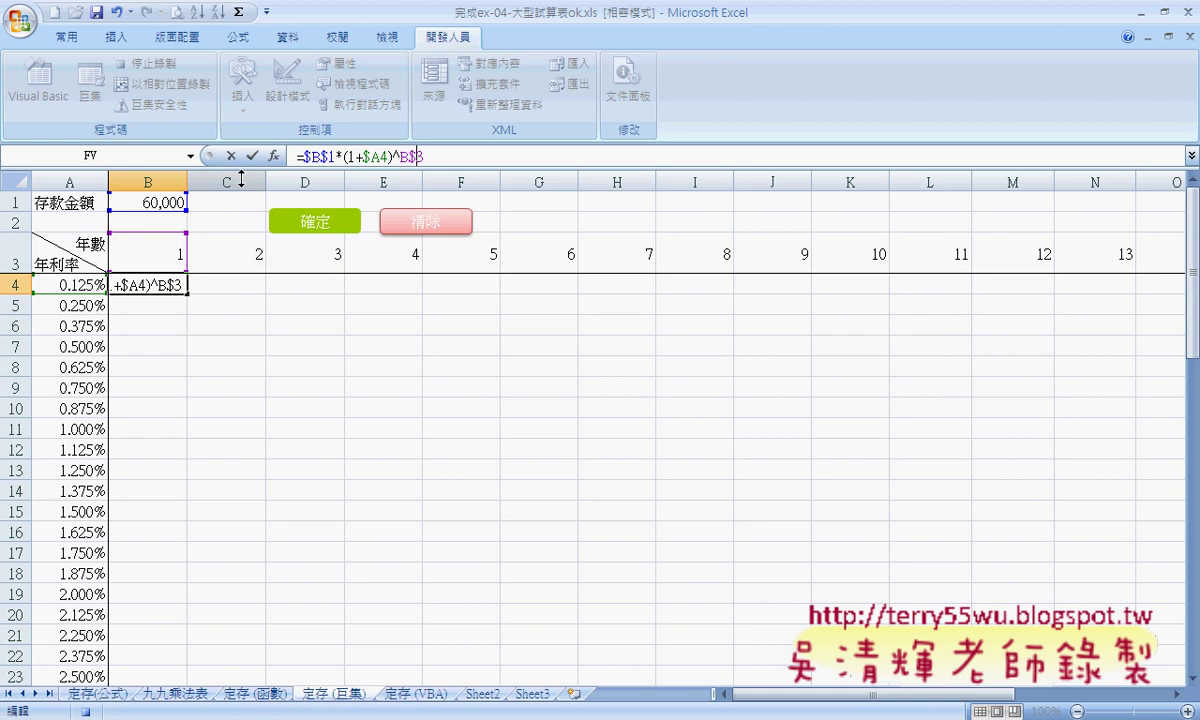
left_click(252, 157)
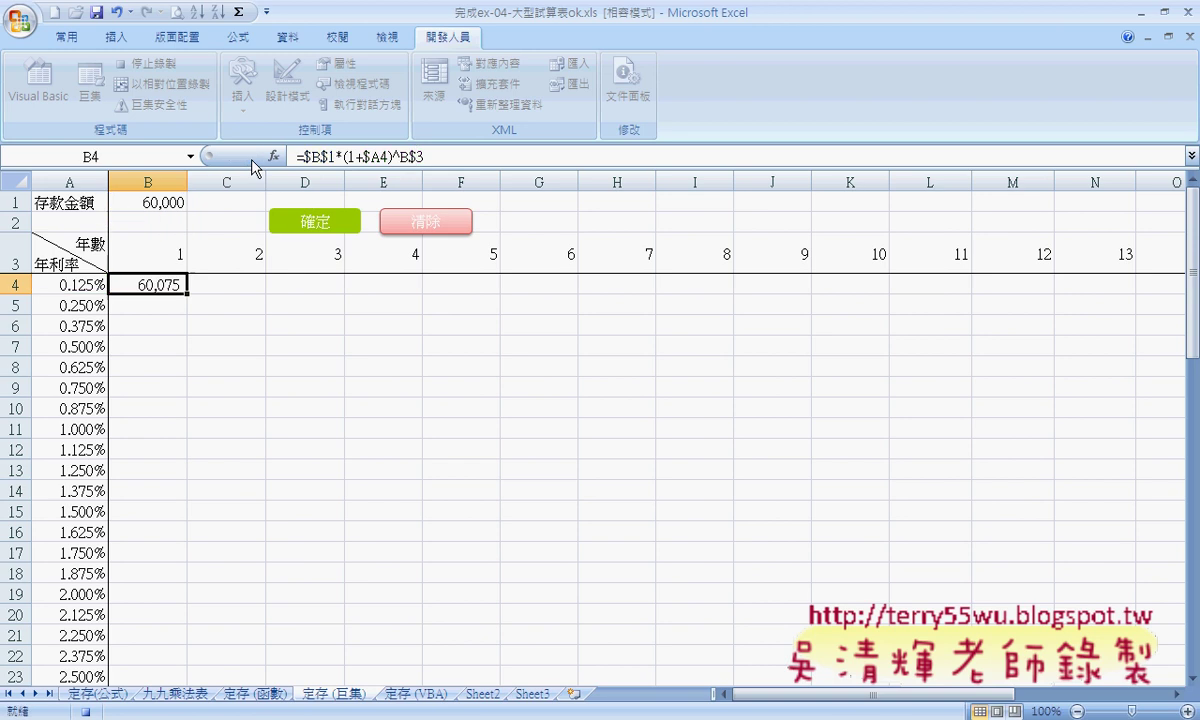
- Copy the B4 formula down through B59 for every interest rate
double_click(189, 294)
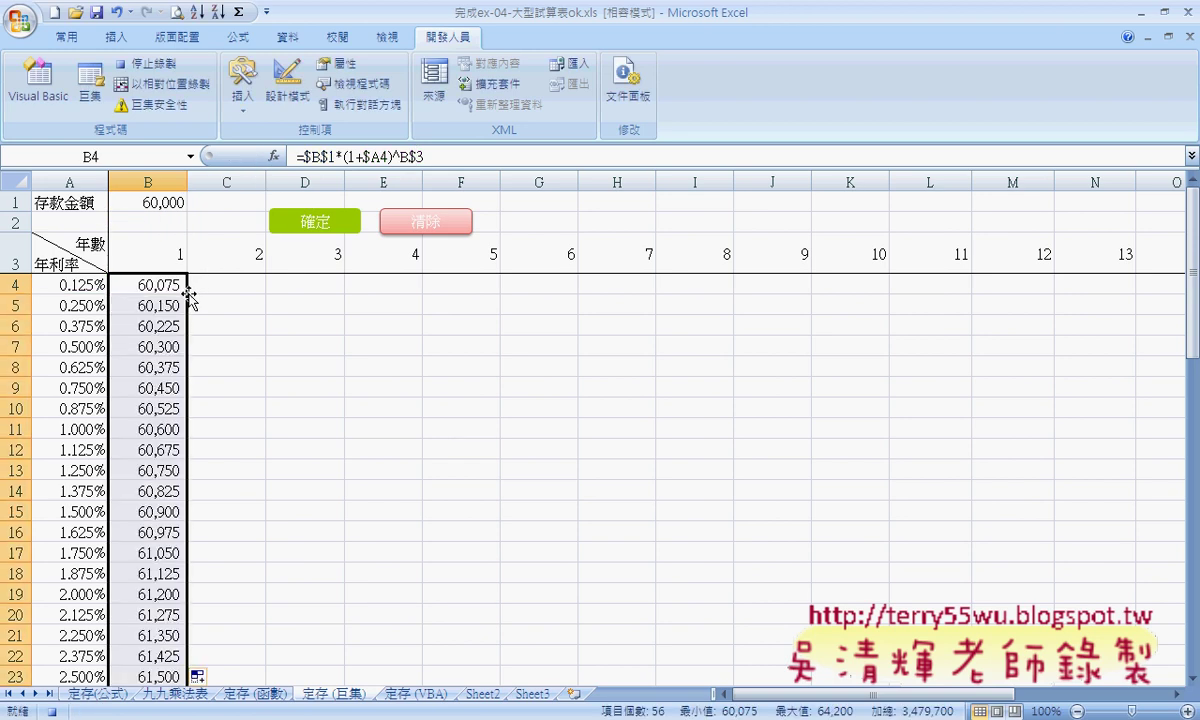
scroll(188, 300, "down", 3)
scroll(186, 308, "down", 9)
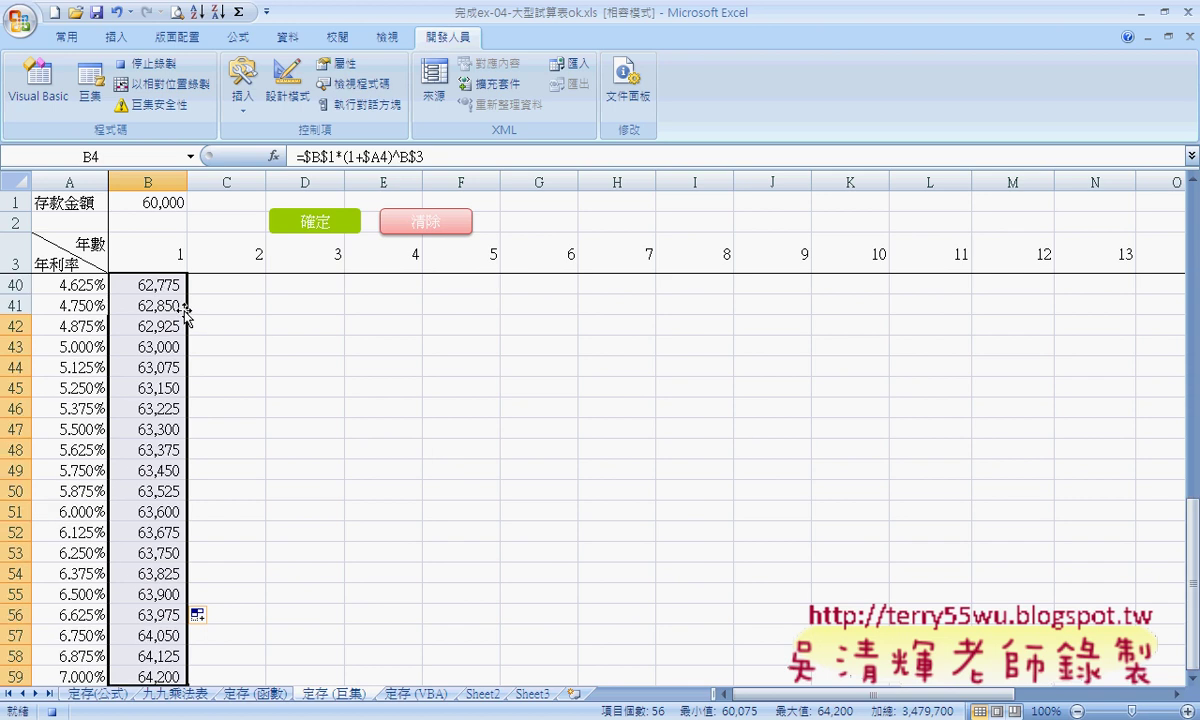
scroll(186, 310, "down", 3)
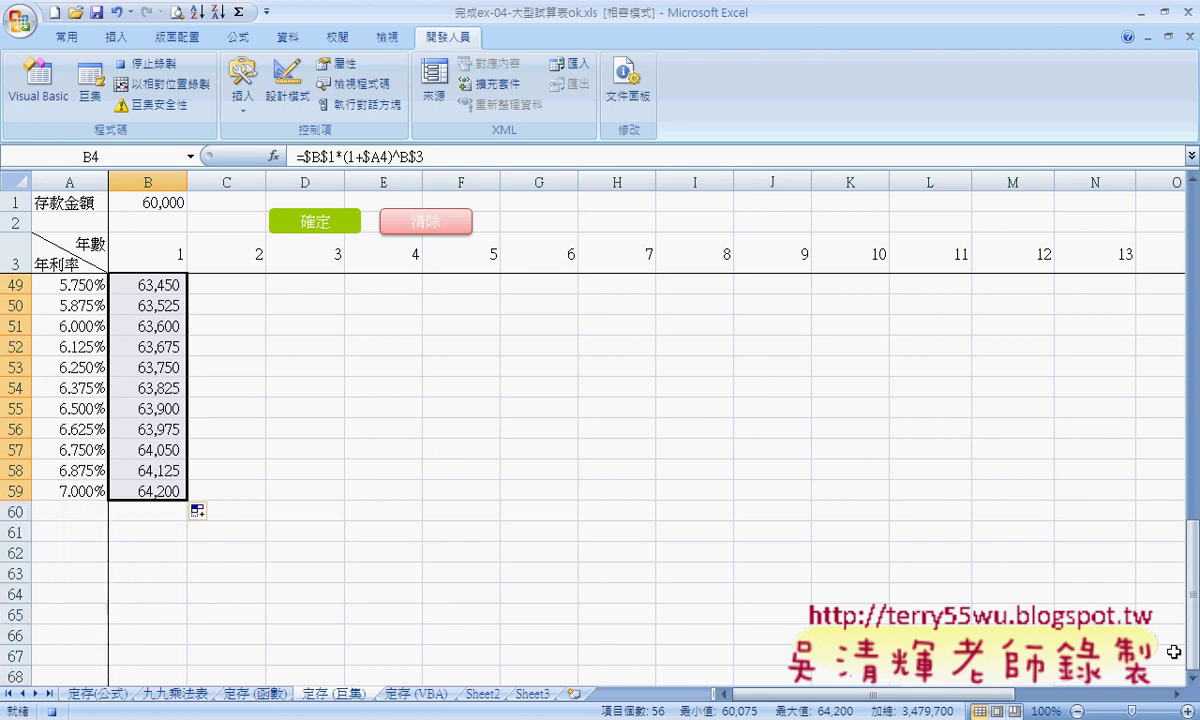
- At 60% zoom, fill B4:B59 across to column U, then reselect B4
left_click(1077, 711)
left_click(1077, 711)
left_click(1077, 711)
left_click(1077, 711)
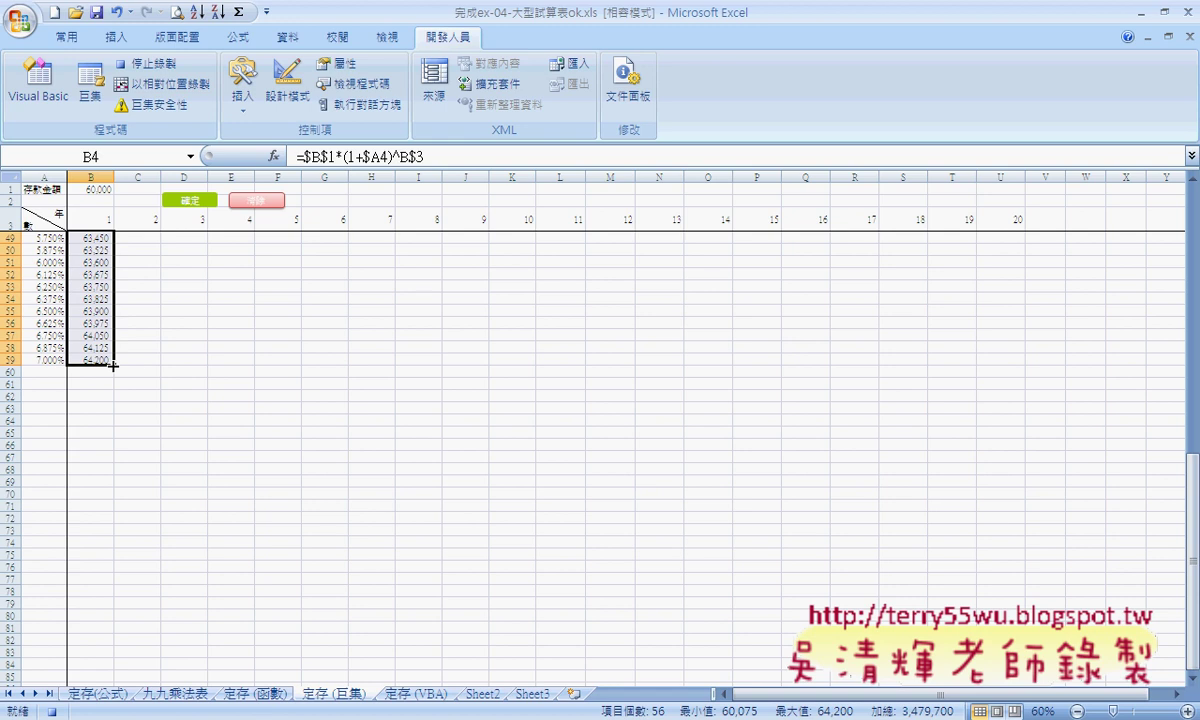
left_click_drag(113, 366, 1020, 351)
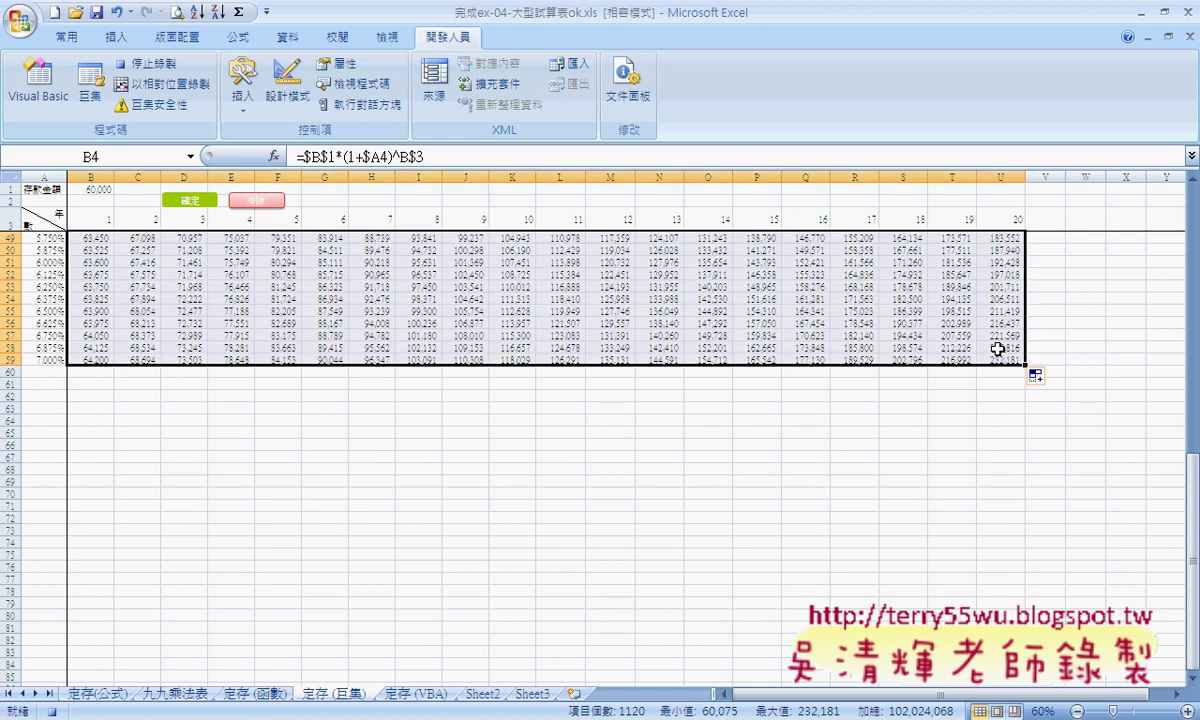
scroll(769, 504, "up", 6)
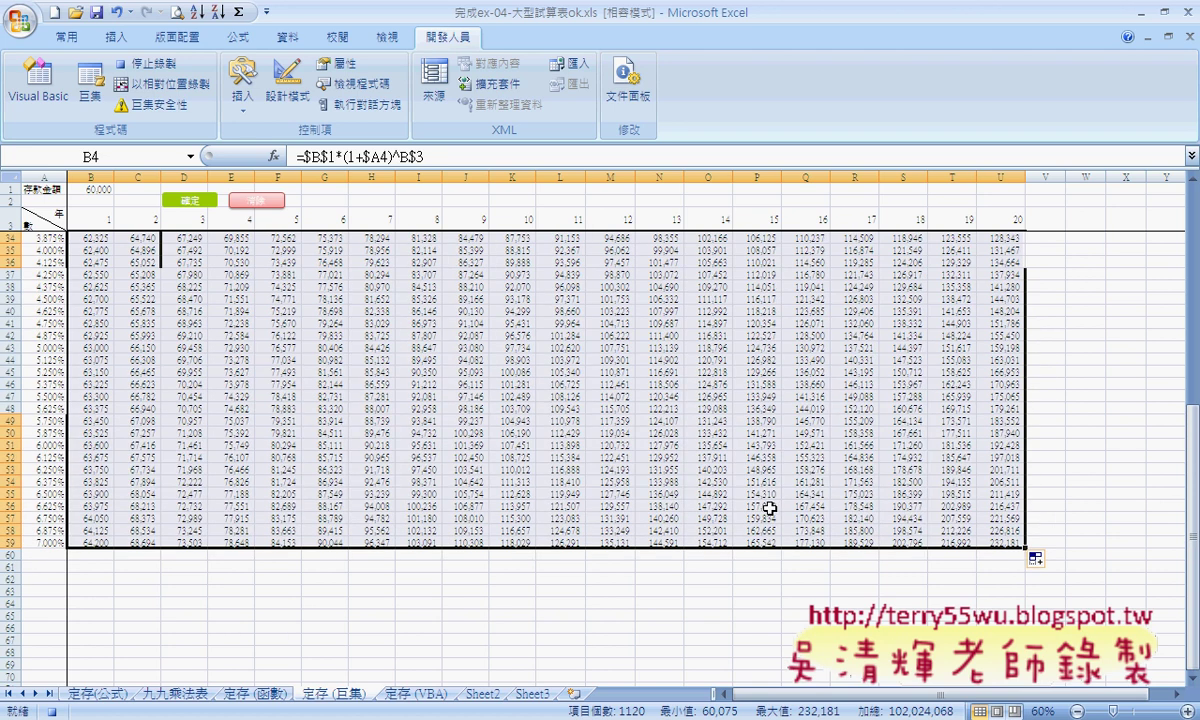
scroll(300, 465, "up", 2)
scroll(185, 425, "up", 1)
scroll(185, 425, "up", 6)
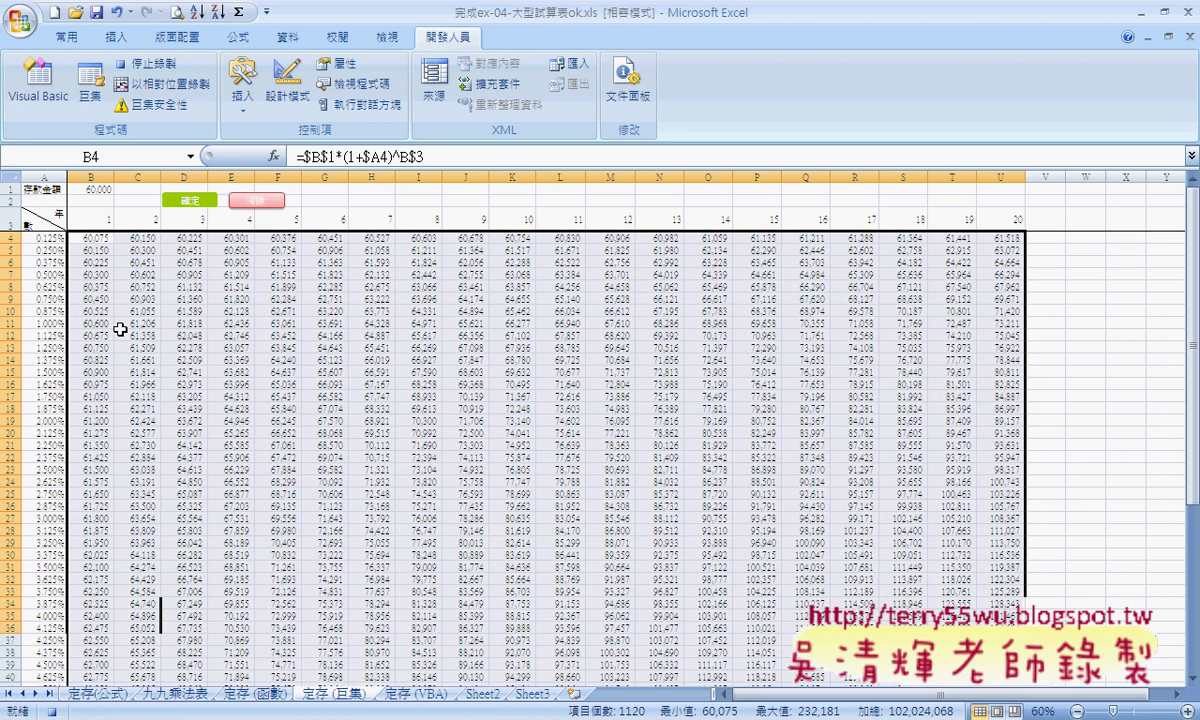
left_click(101, 240)
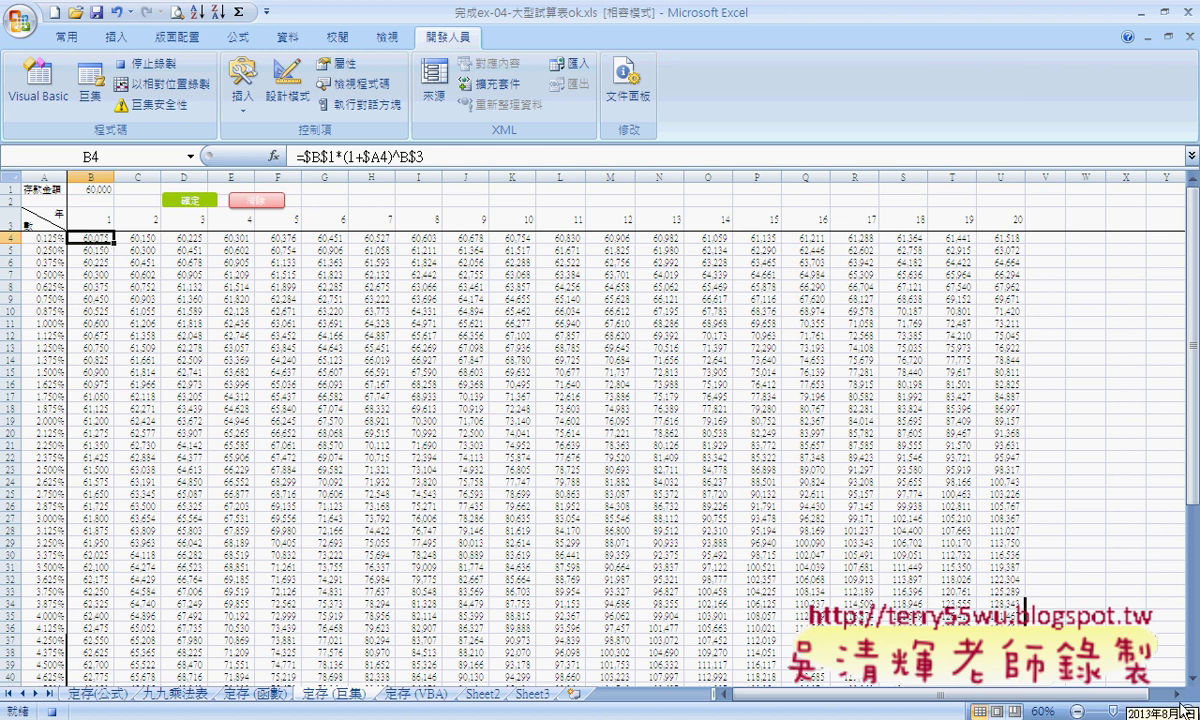
- Zoom back to 70%, stop recording, and open Macro3's code for editing
key("ctrl+q")
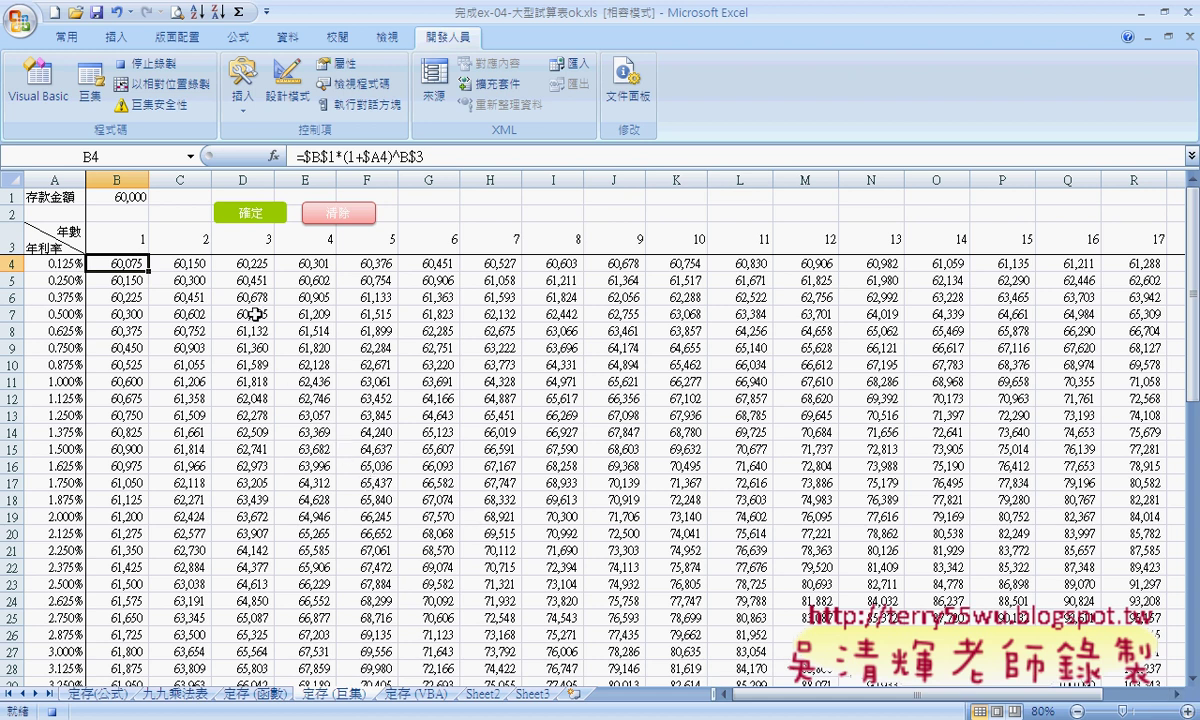
left_click(150, 63)
left_click(94, 96)
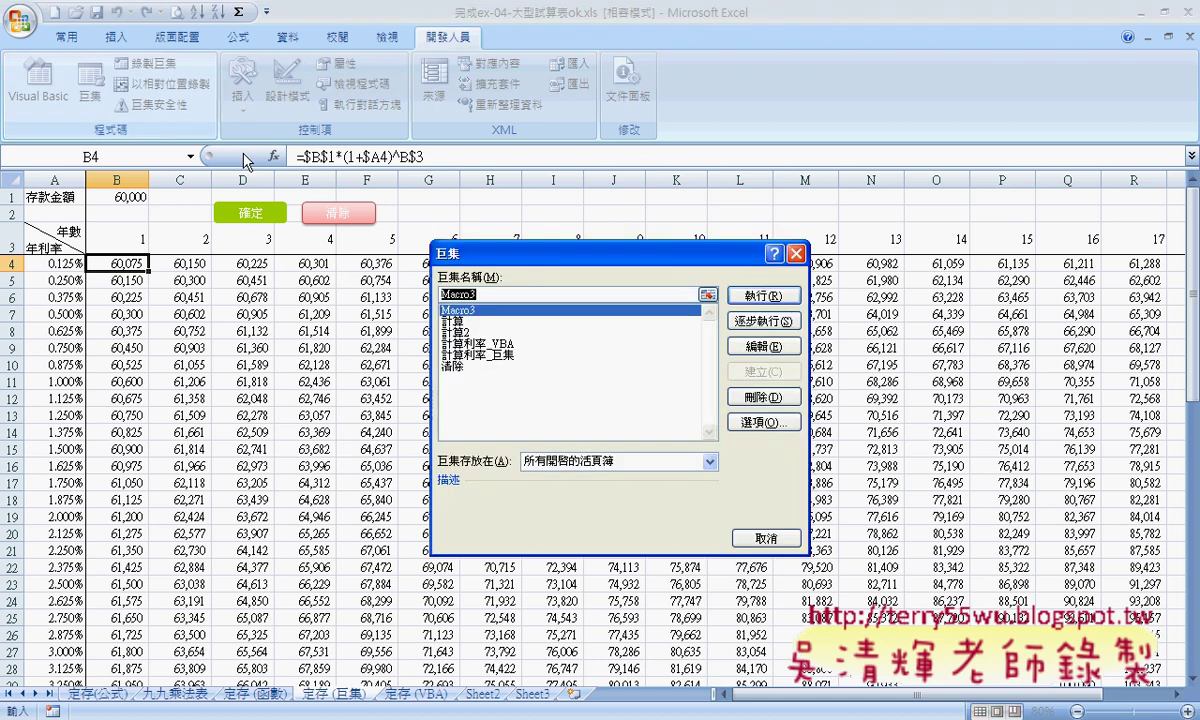
left_click(778, 356)
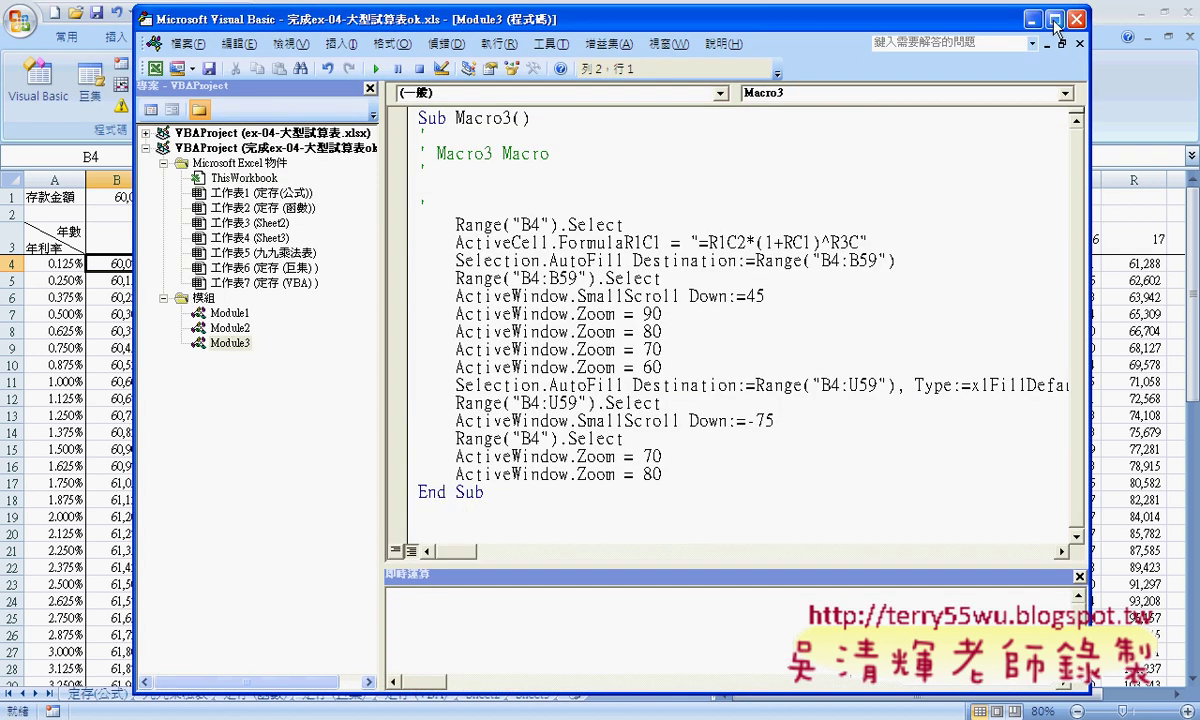
- Maximize the VBA editor, review Macro3's lines, and select the SmallScroll and Zoom lines
double_click(988, 19)
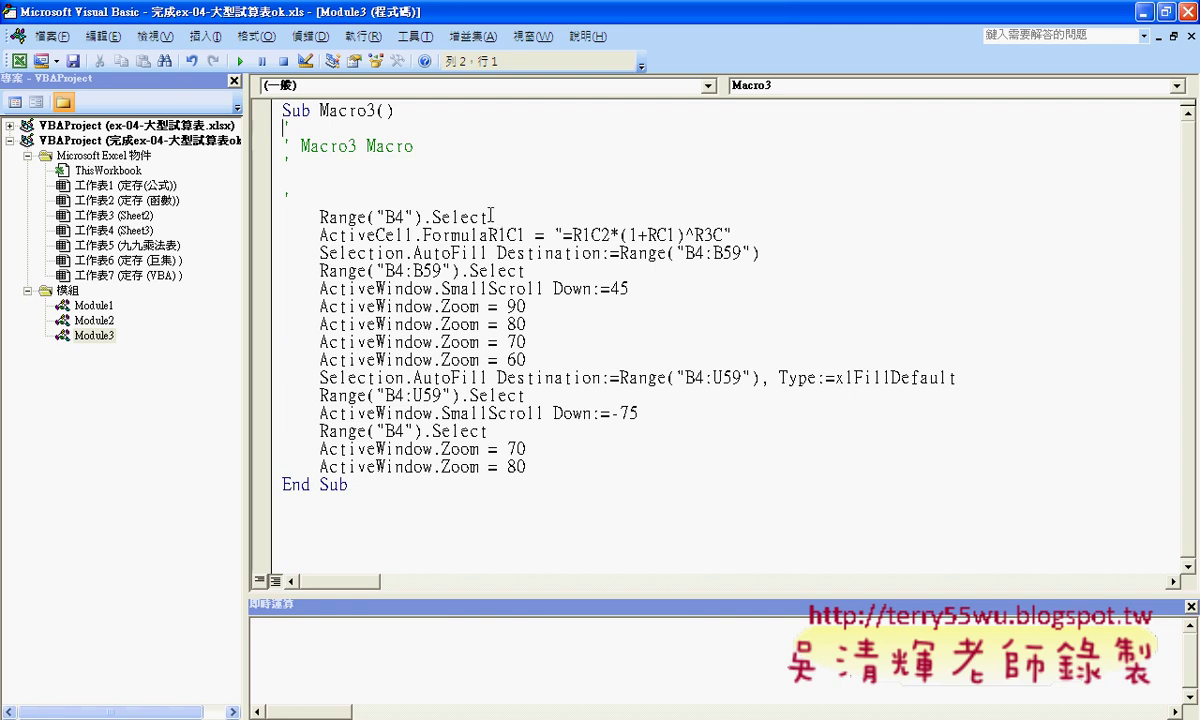
left_click(490, 217)
left_click(740, 235)
left_click(762, 255)
left_click(566, 270)
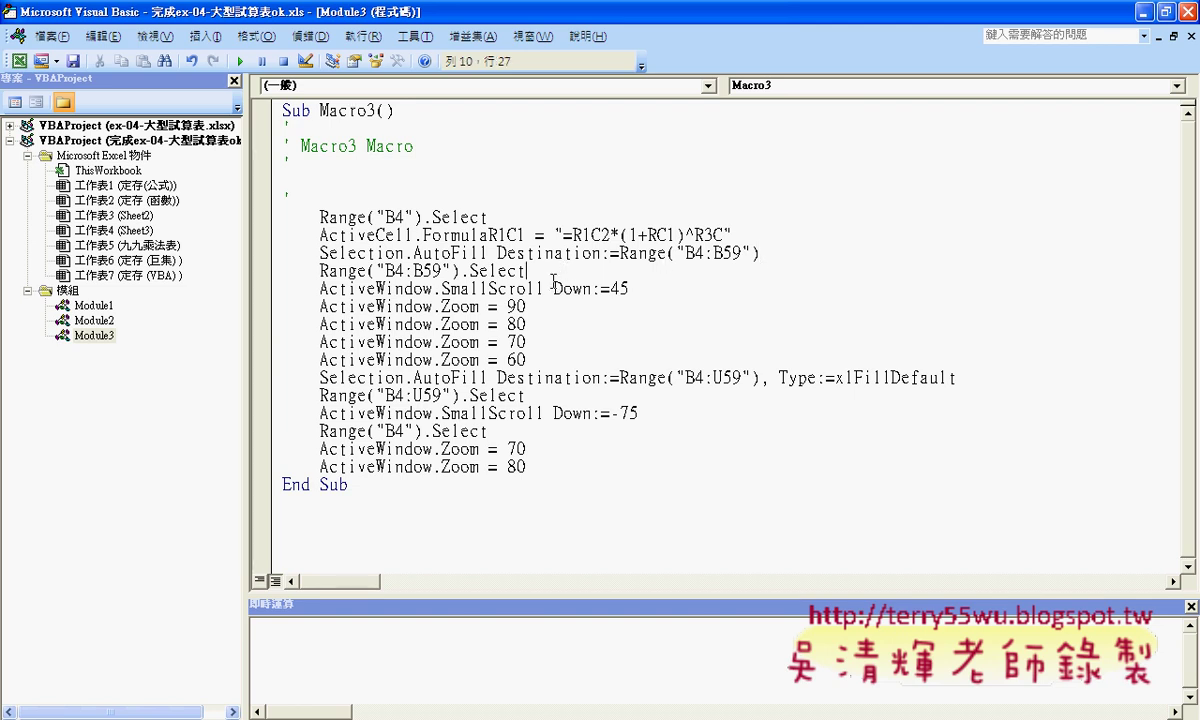
left_click_drag(319, 288, 630, 288)
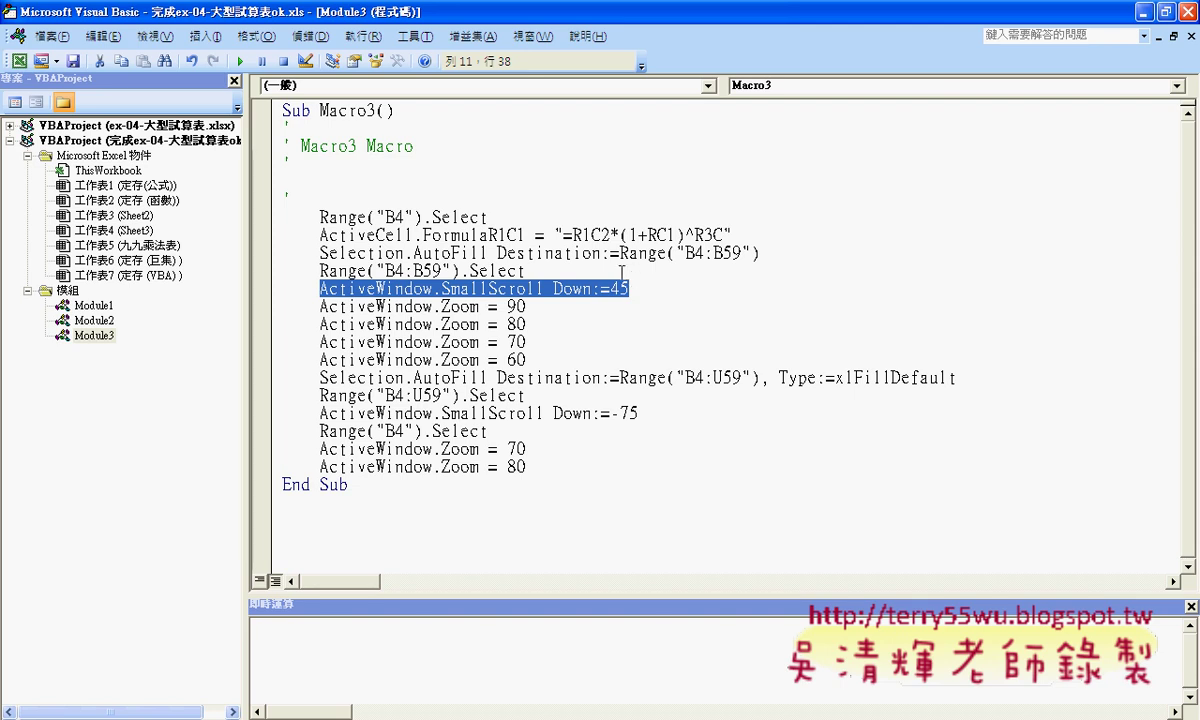
left_click_drag(526, 359, 284, 289)
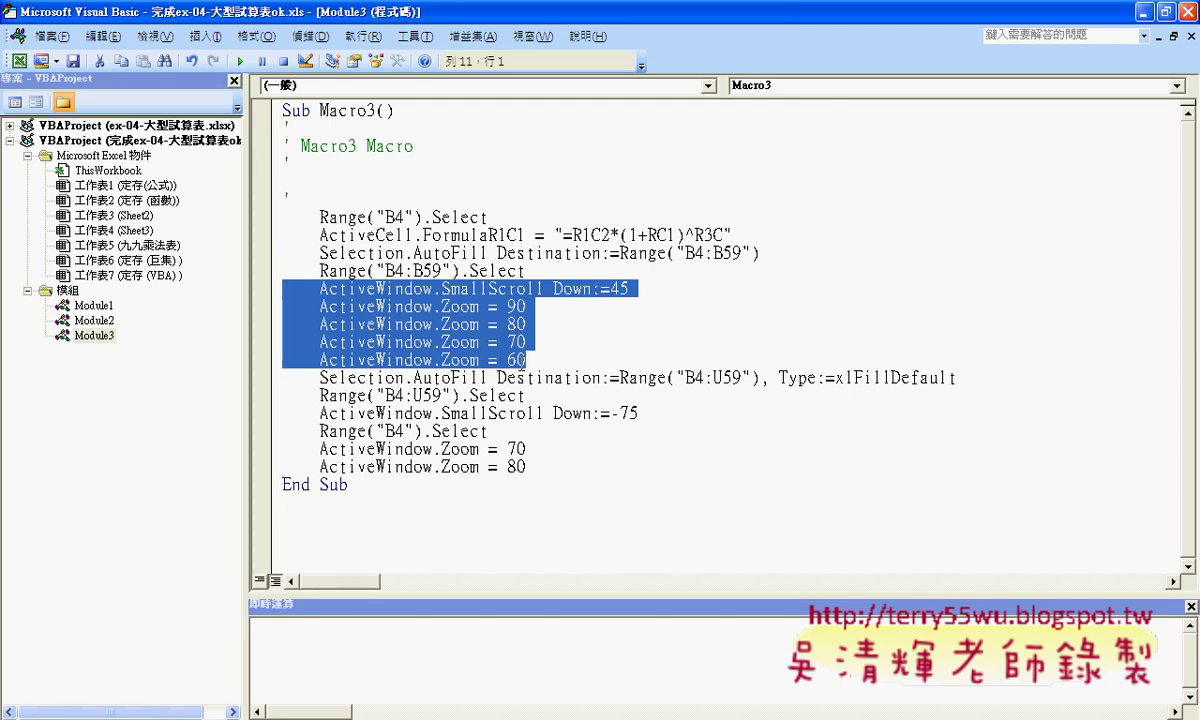
- Delete all SmallScroll and ActiveWindow.Zoom lines from Macro3
key("Delete")
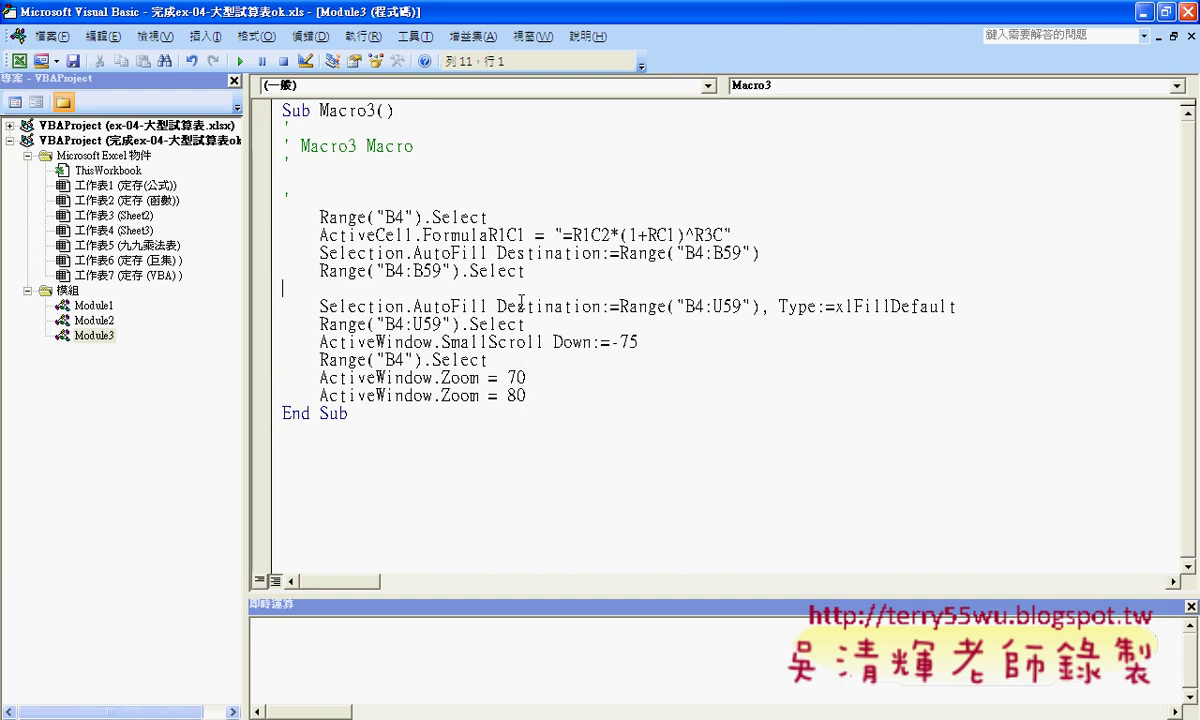
left_click(510, 323)
left_click_drag(638, 342, 328, 338)
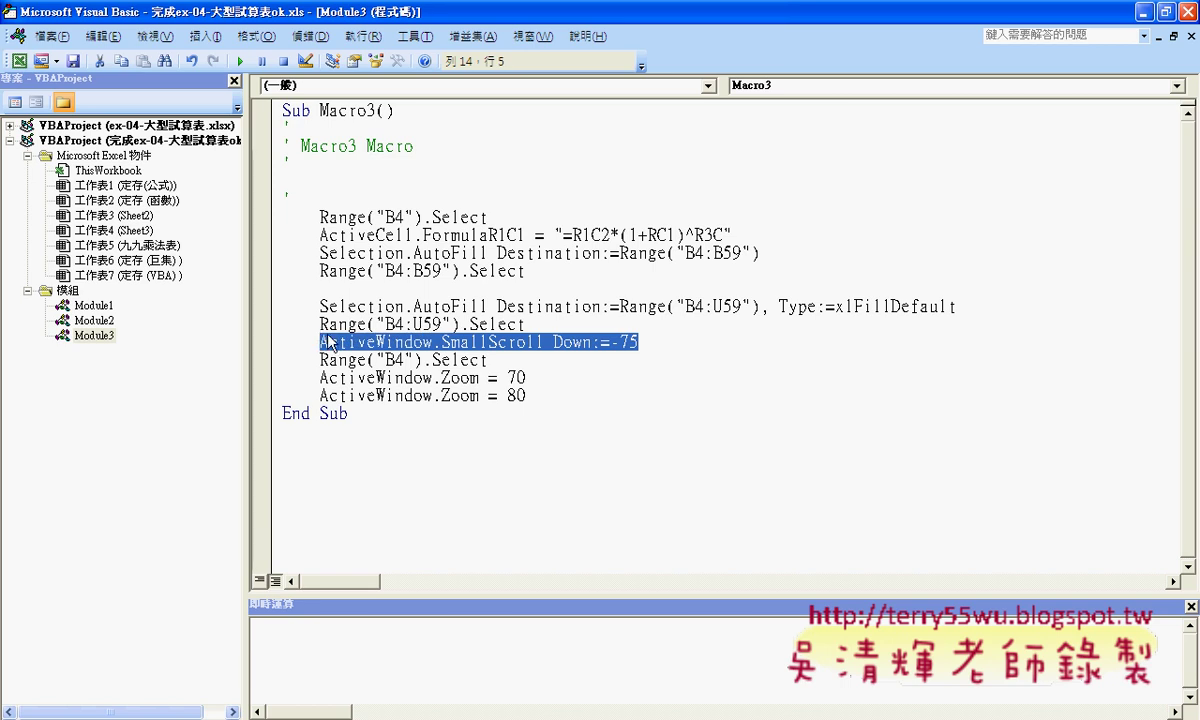
key("Delete")
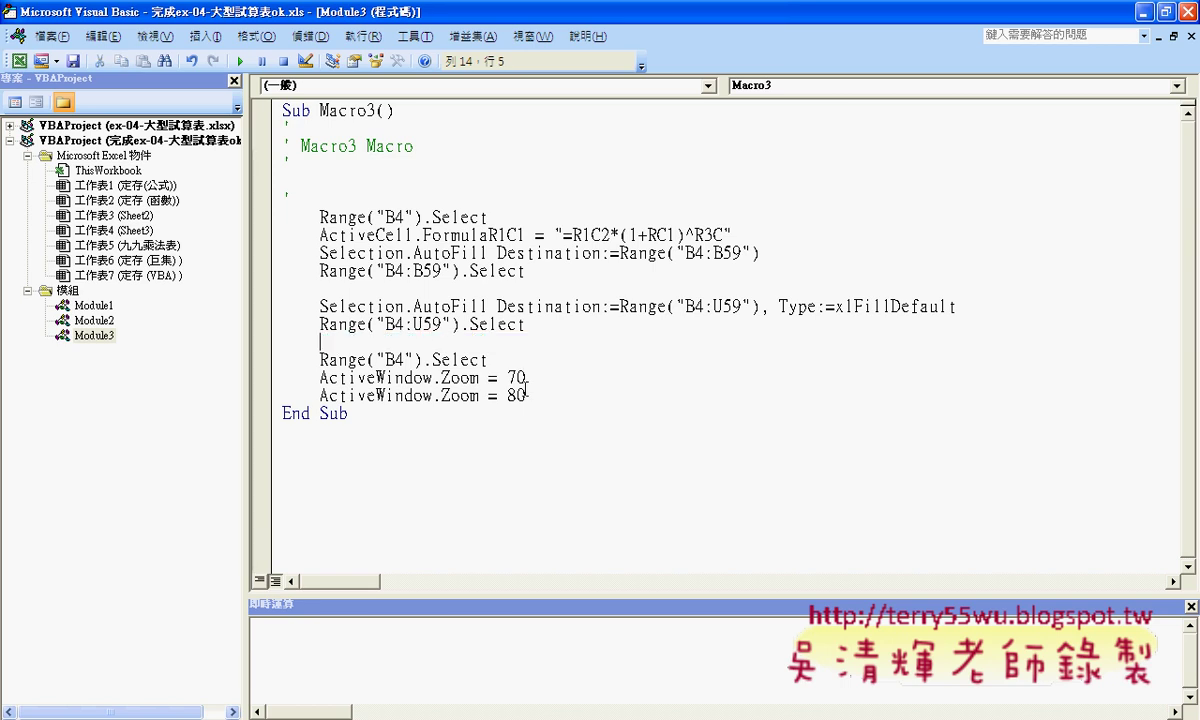
left_click_drag(527, 396, 276, 383)
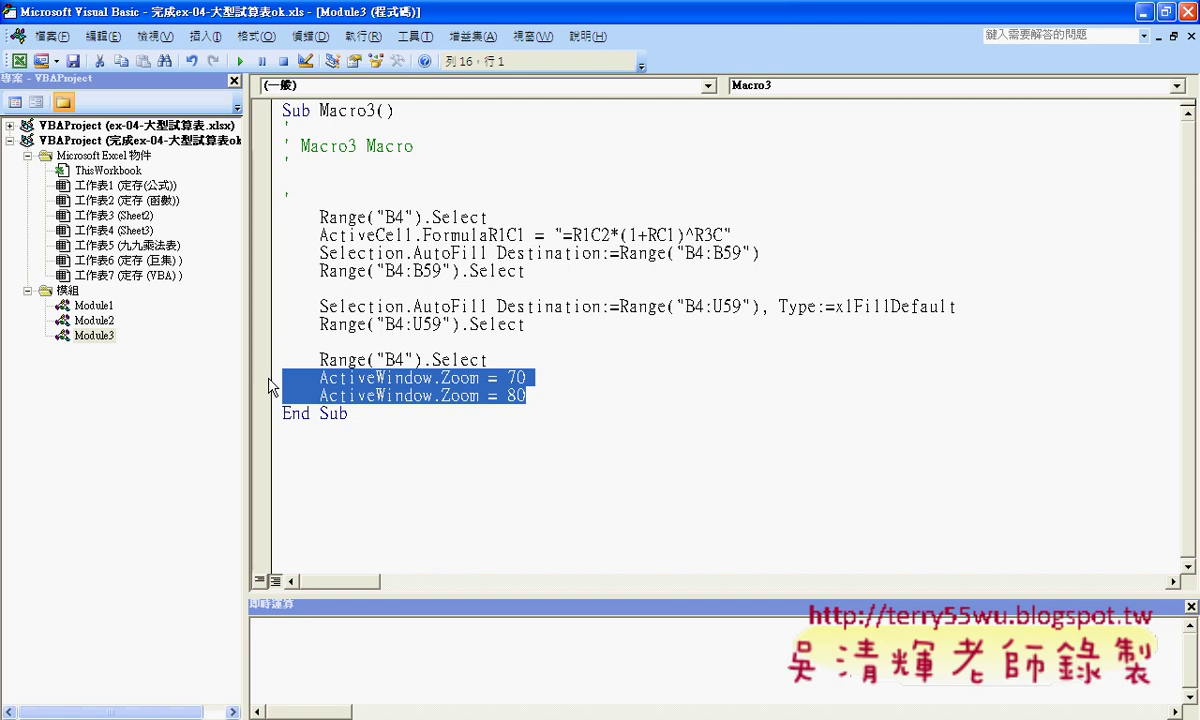
key("Delete")
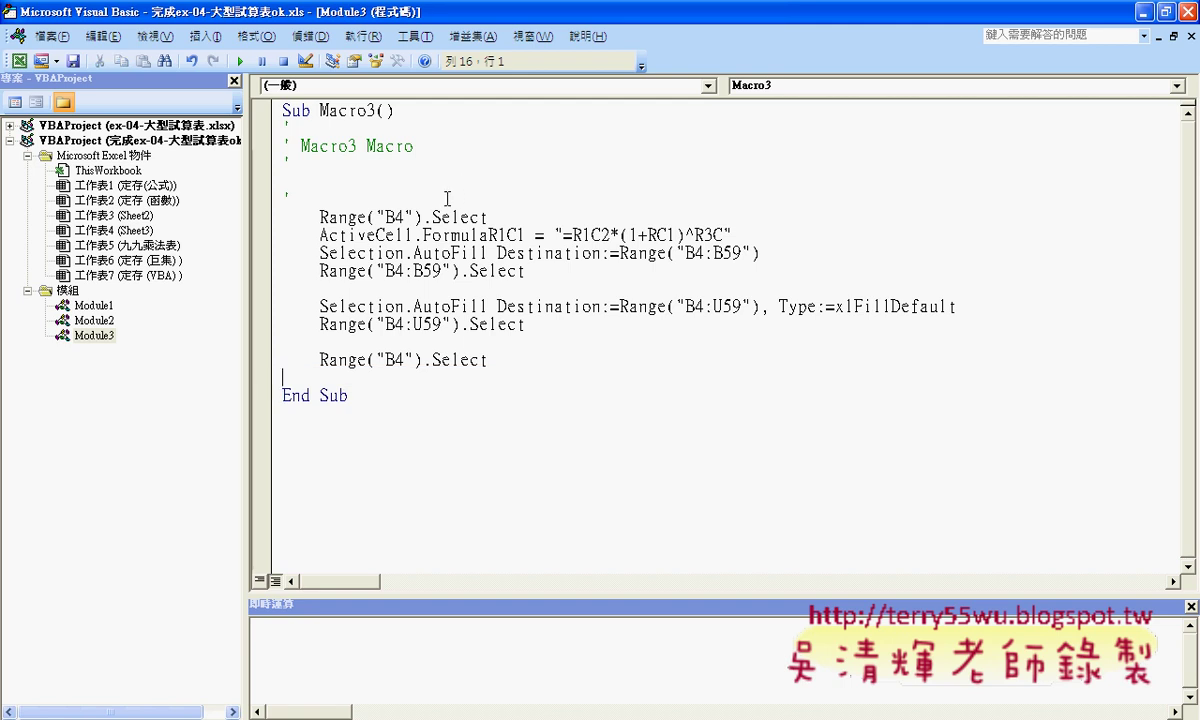
- Add a blank line after the comment, then restore the editor and move it beside the sheet
left_click(387, 196)
key("Return")
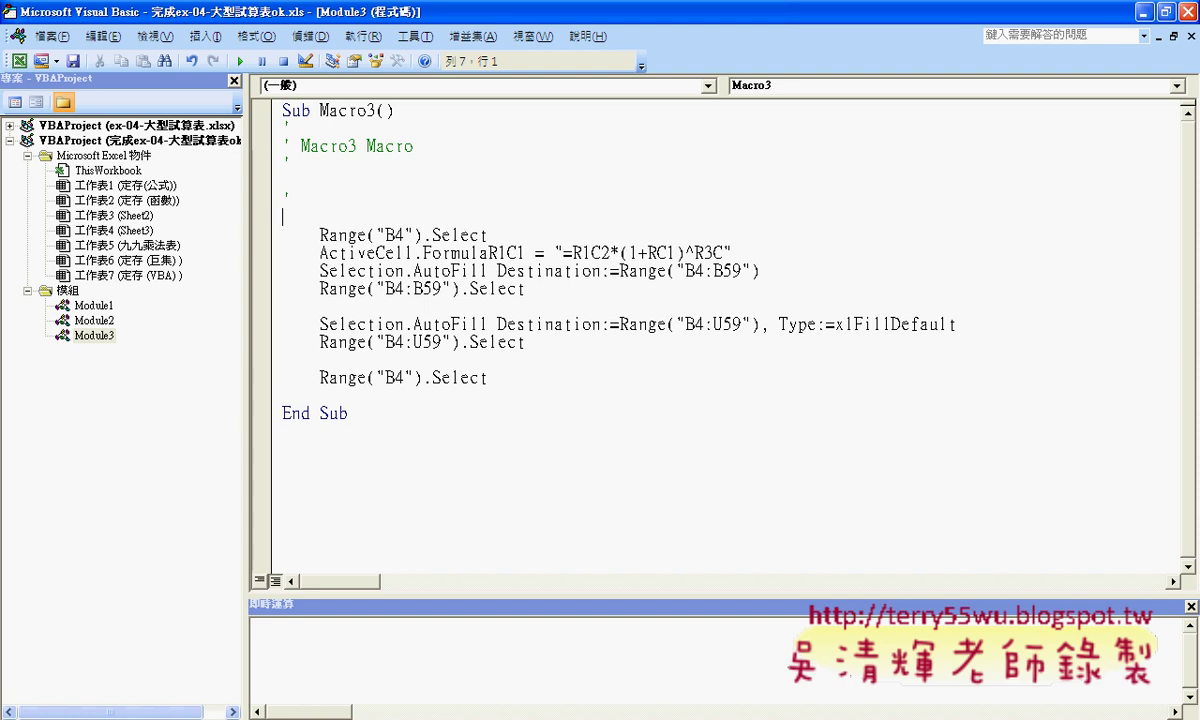
key("Tab")
double_click(545, 20)
left_click_drag(545, 15, 725, 28)
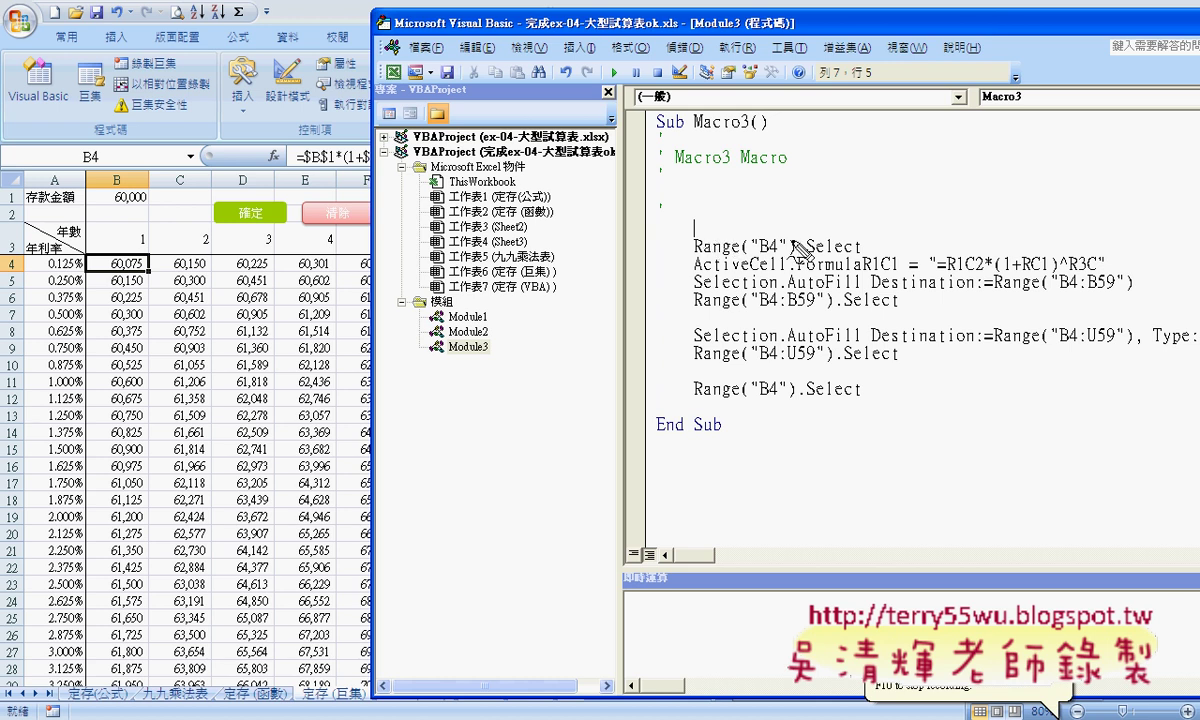
mouse_move(150, 213)
left_mouse_down()
mouse_move(82, 198)
mouse_move(145, 214)
left_mouse_up()
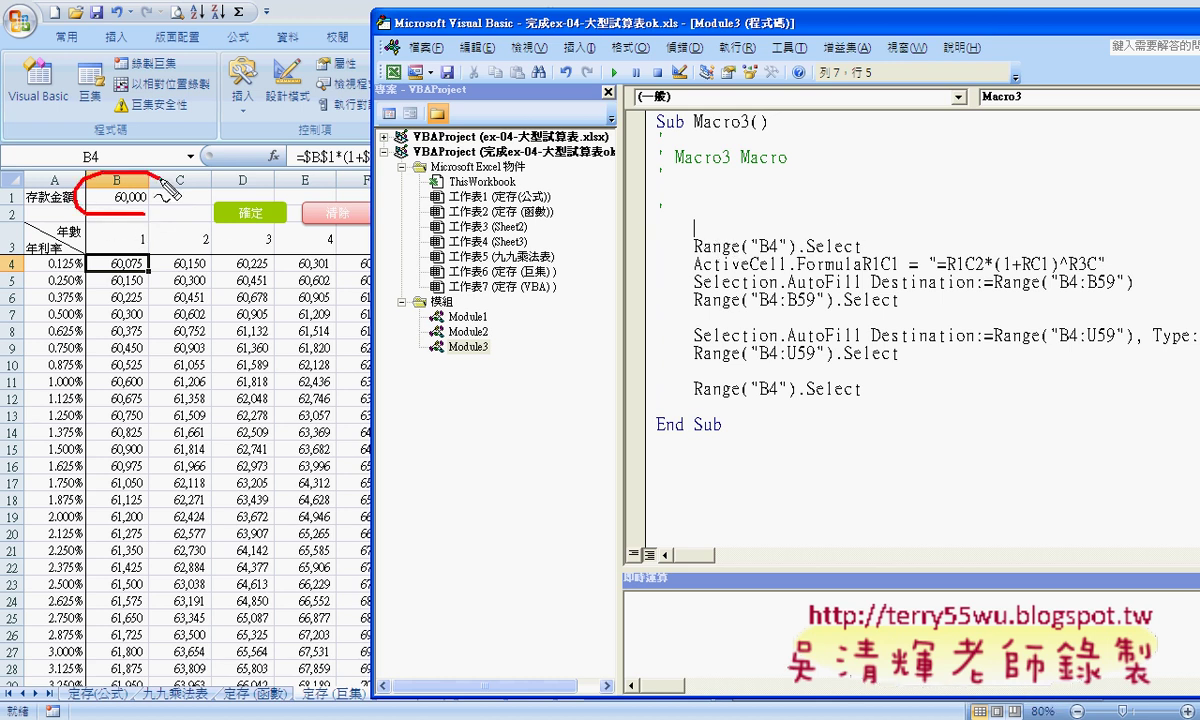